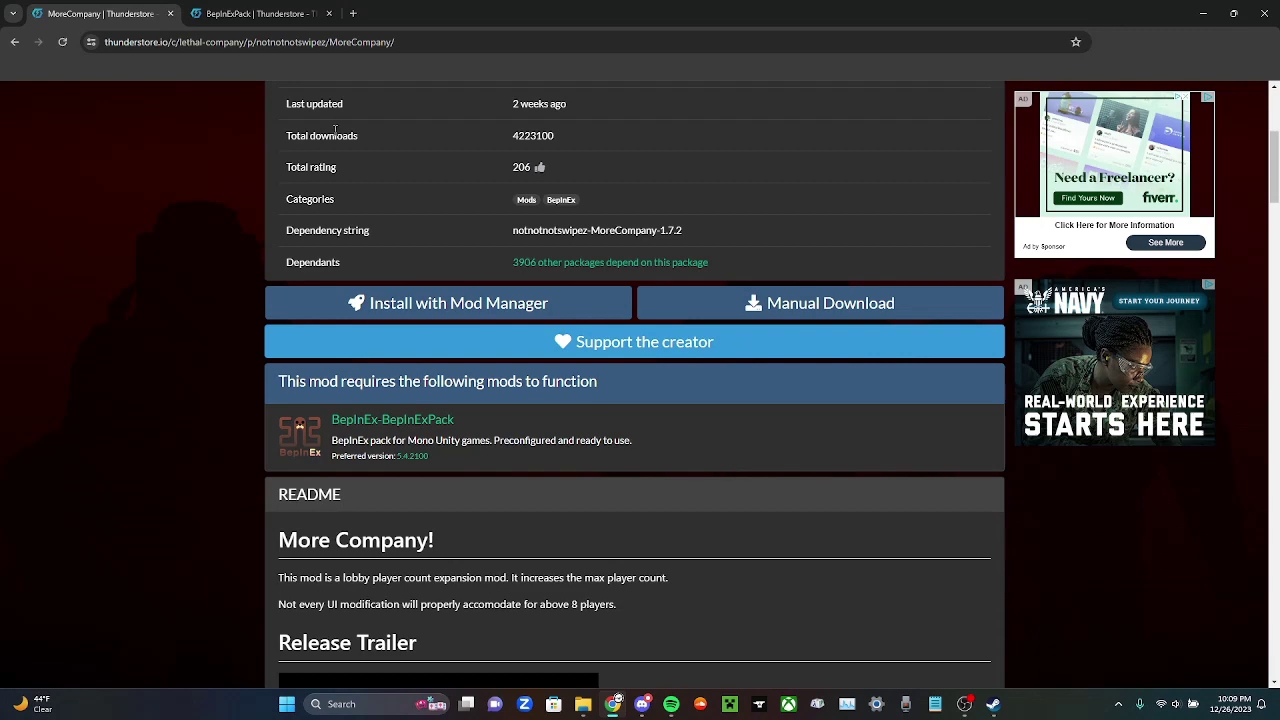
Review the MoreCompany page and switch to its BepInExPack dependency page
{"action": "scroll", "coordinate": [783, 568], "scroll_direction": "up", "scroll_amount": 1}
{"action": "scroll", "coordinate": [783, 568], "scroll_direction": "up", "scroll_amount": 2}
{"action": "scroll", "coordinate": [783, 568], "scroll_direction": "down", "scroll_amount": 2}
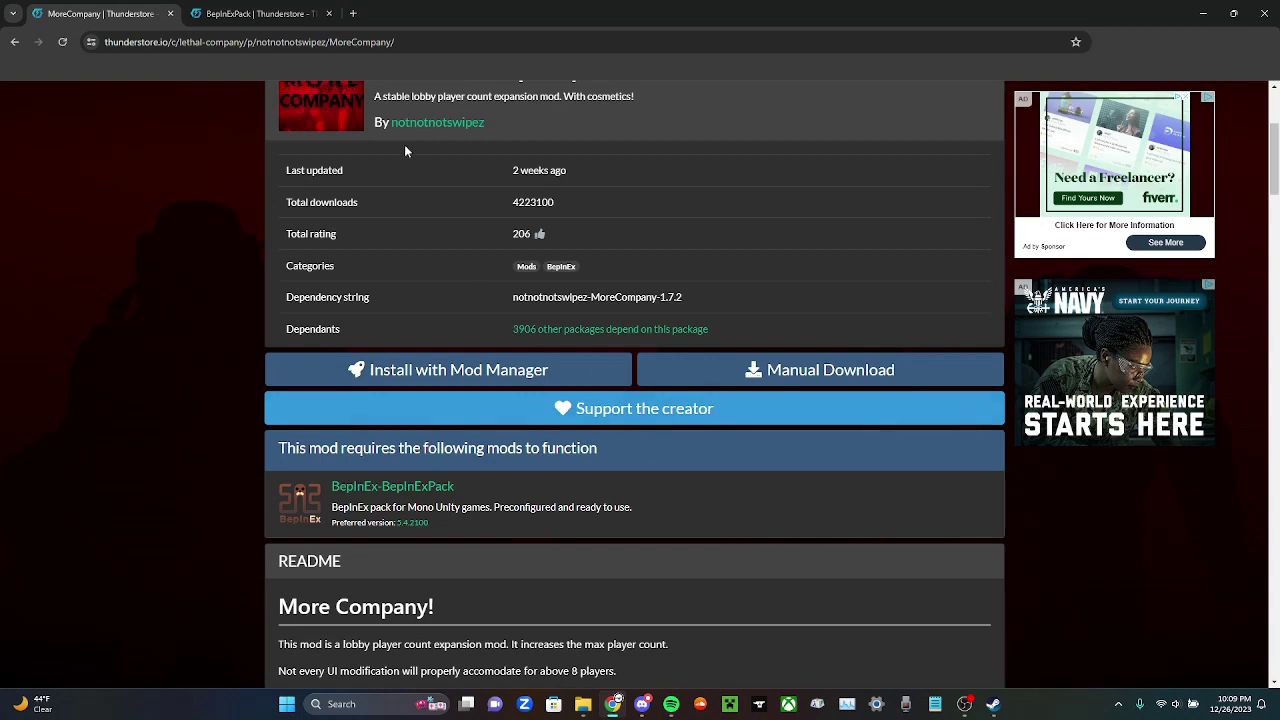
{"action": "left_click", "coordinate": [255, 13]}
{"action": "left_click", "coordinate": [110, 8]}
Manually download the BepInExPack zip from Thunderstore, then close the BepInExPack page
{"action": "left_click", "coordinate": [255, 13]}
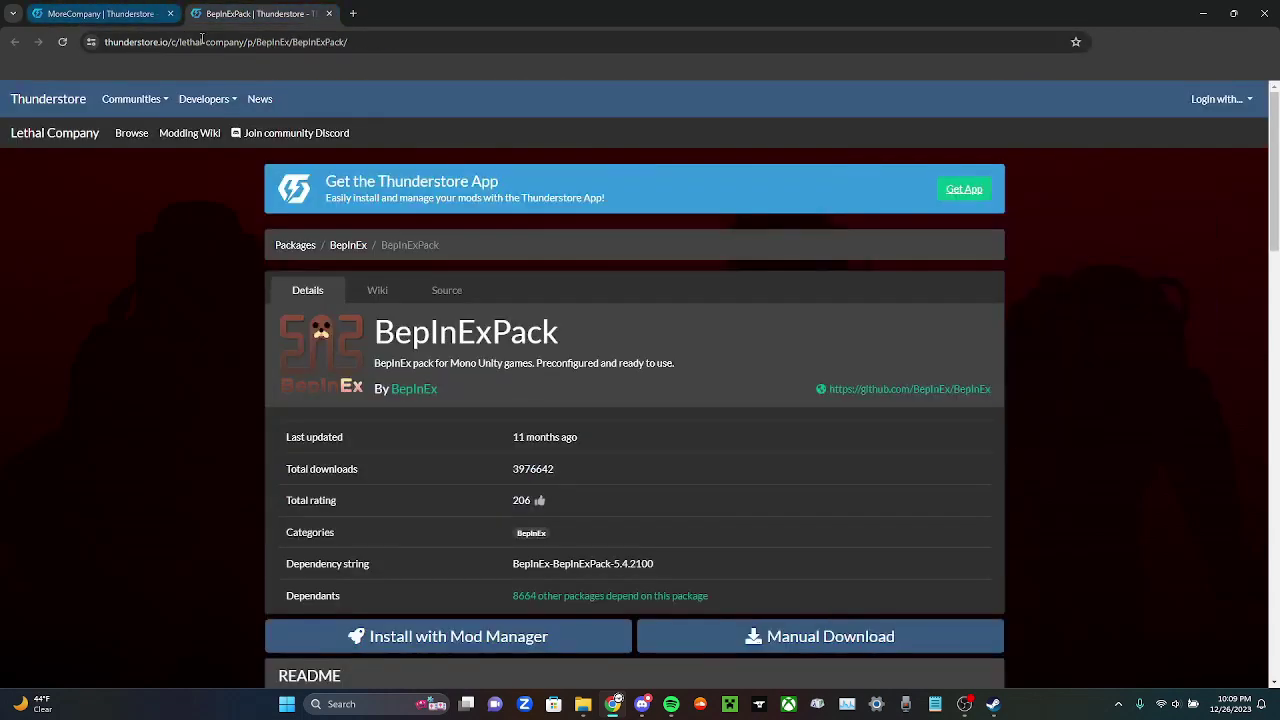
{"action": "left_click", "coordinate": [104, 14]}
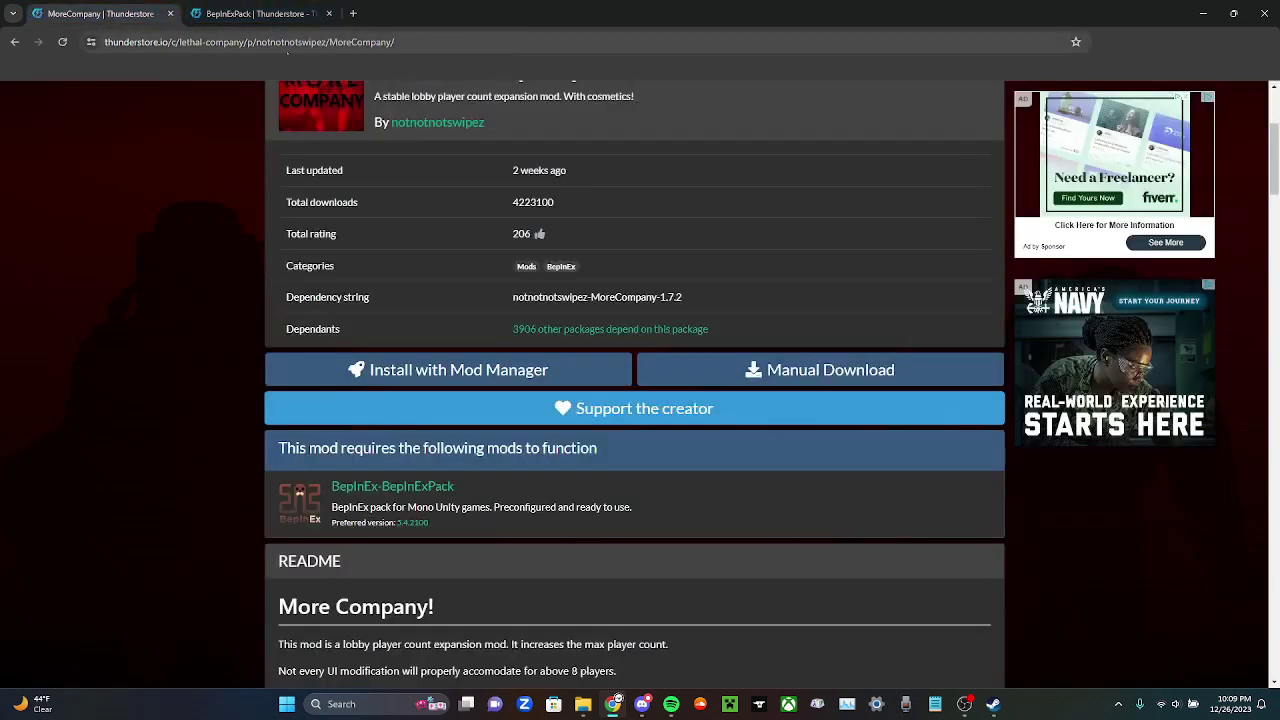
{"action": "key", "text": "ctrl+Tab"}
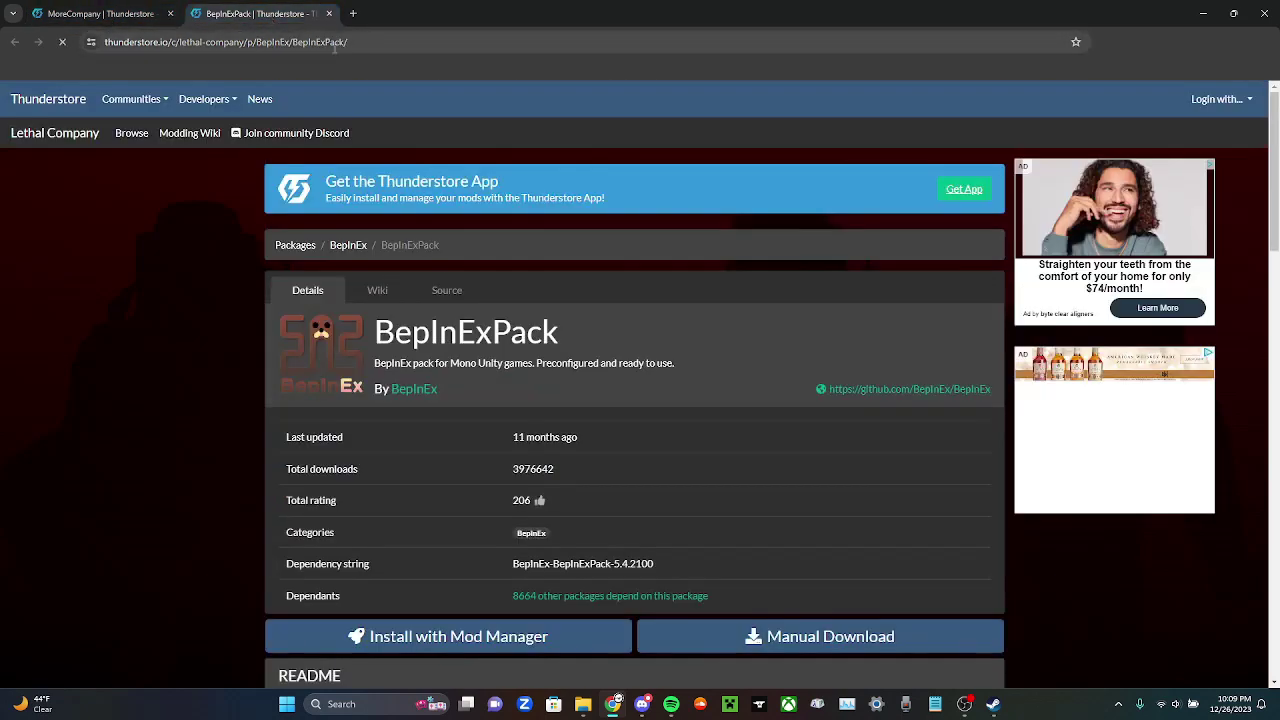
{"action": "scroll", "coordinate": [528, 418], "scroll_direction": "down", "scroll_amount": 2}
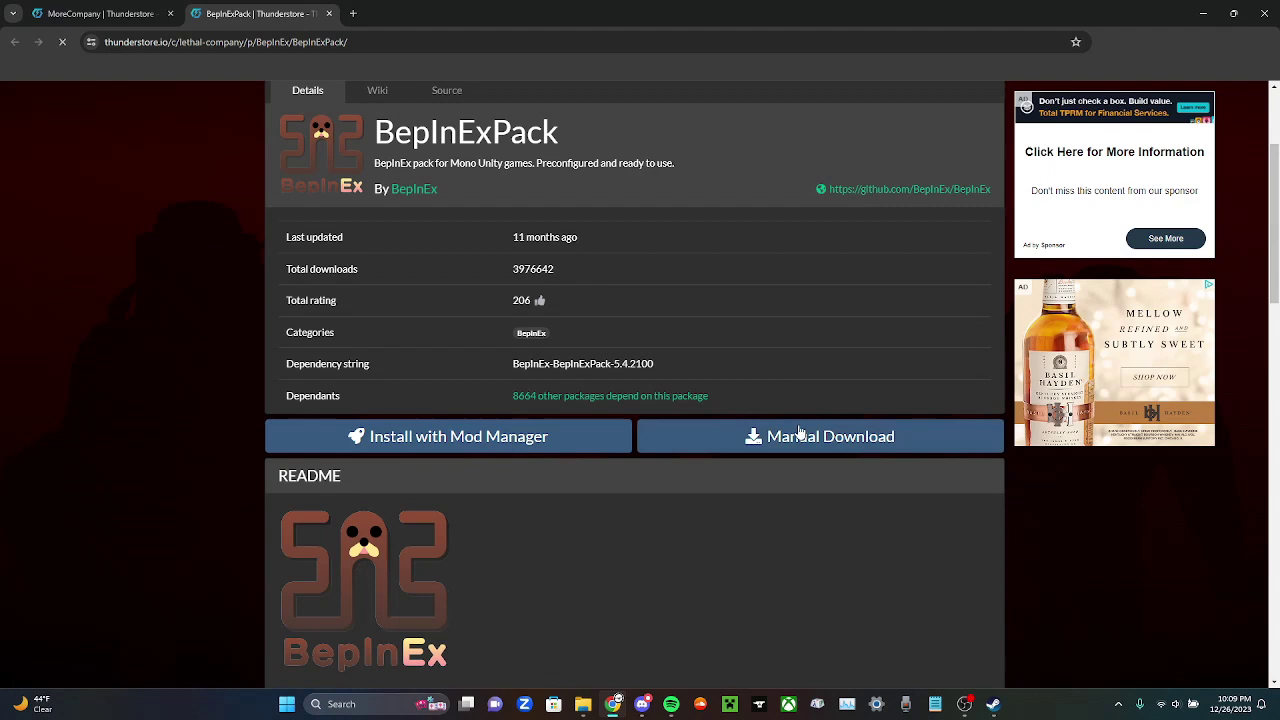
{"action": "left_click", "coordinate": [801, 438]}
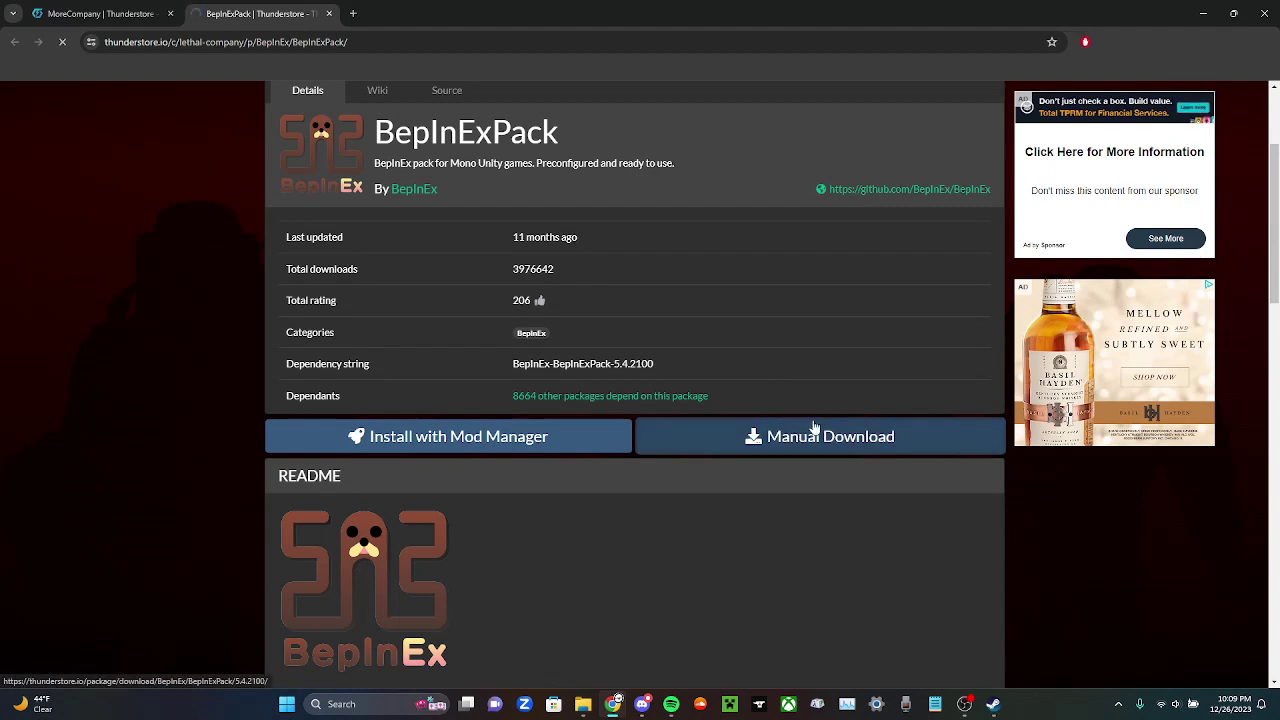
{"action": "left_click", "coordinate": [327, 14]}
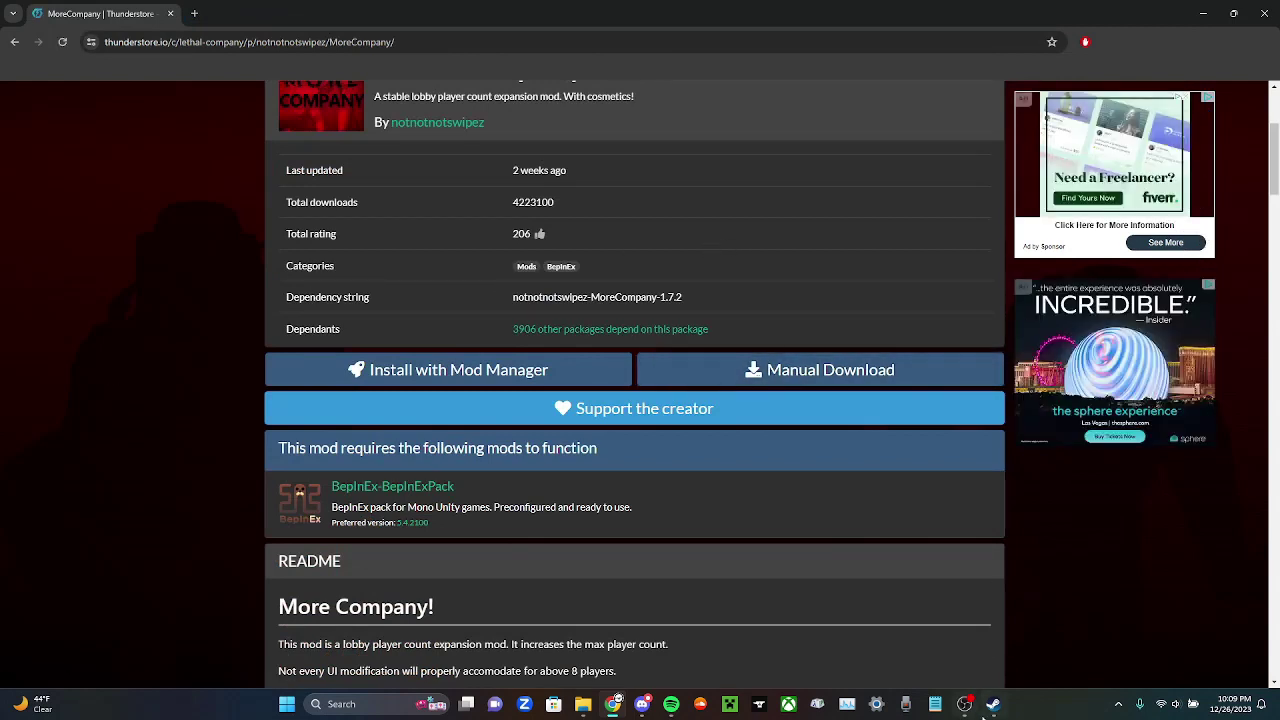
Open Lethal Company's install folder from Steam via Manage > Browse local files
{"action": "left_click", "coordinate": [1002, 712]}
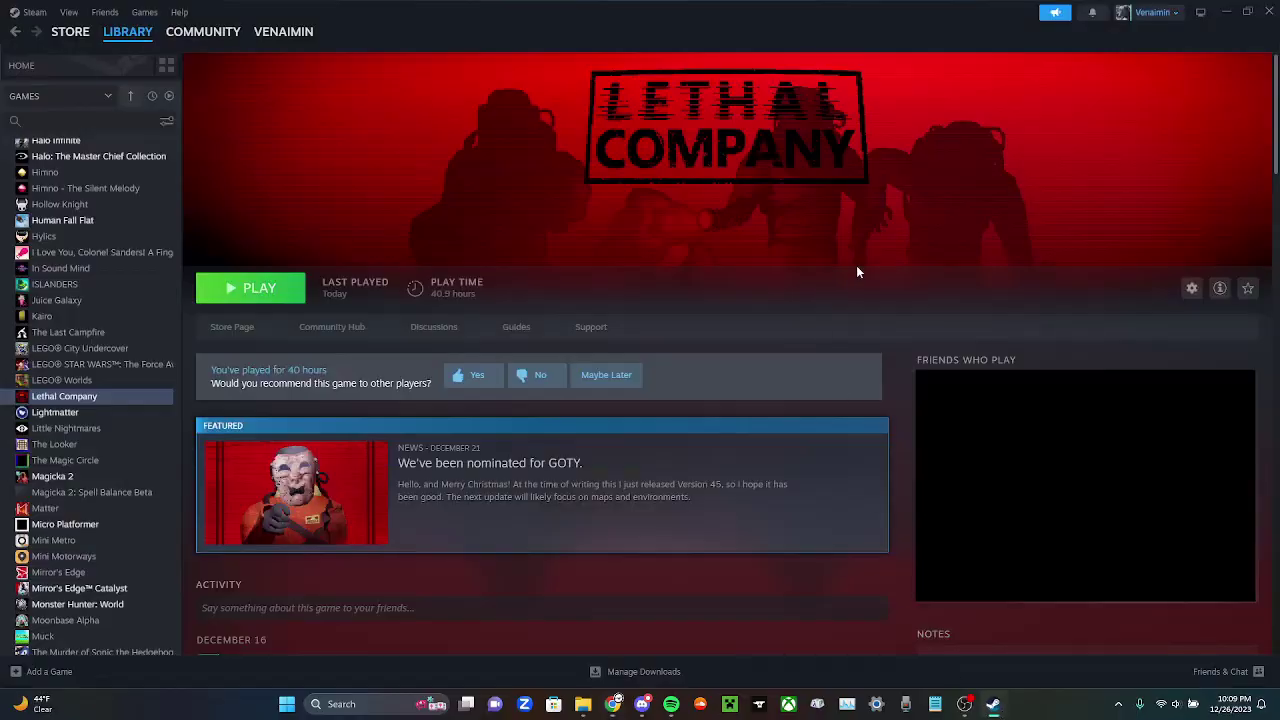
{"action": "left_click", "coordinate": [615, 703]}
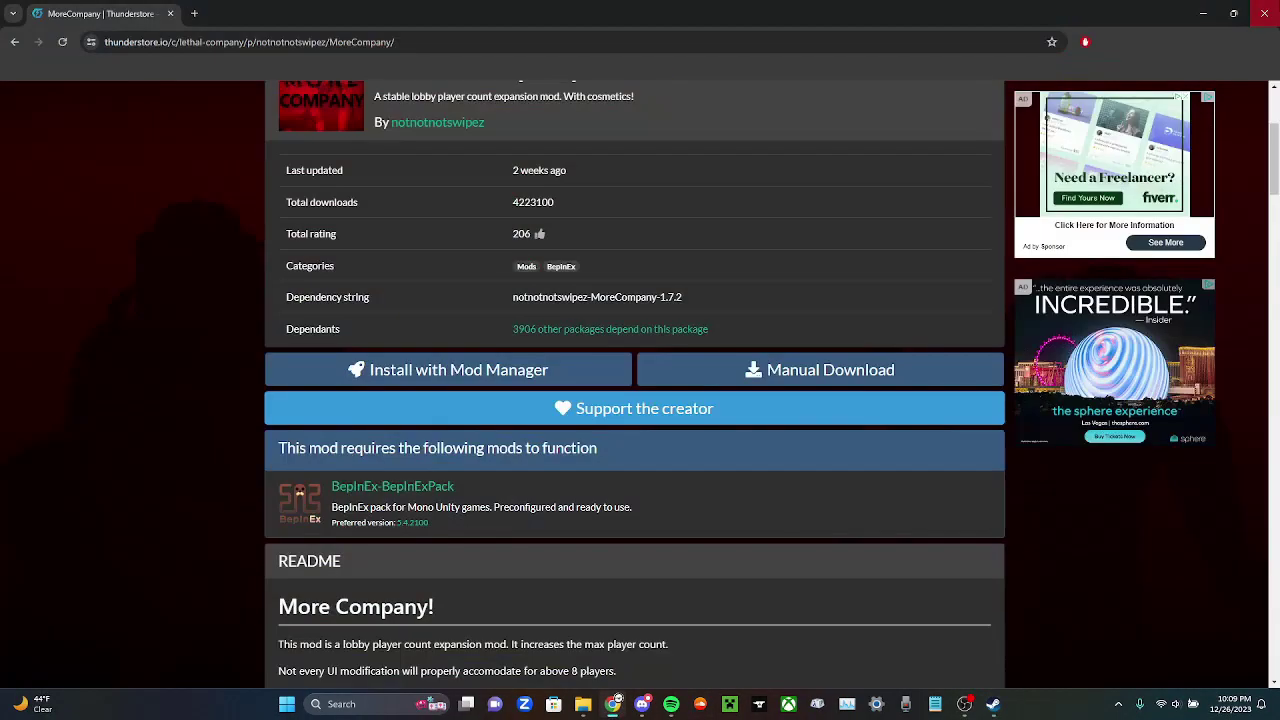
{"action": "right_click", "coordinate": [70, 401]}
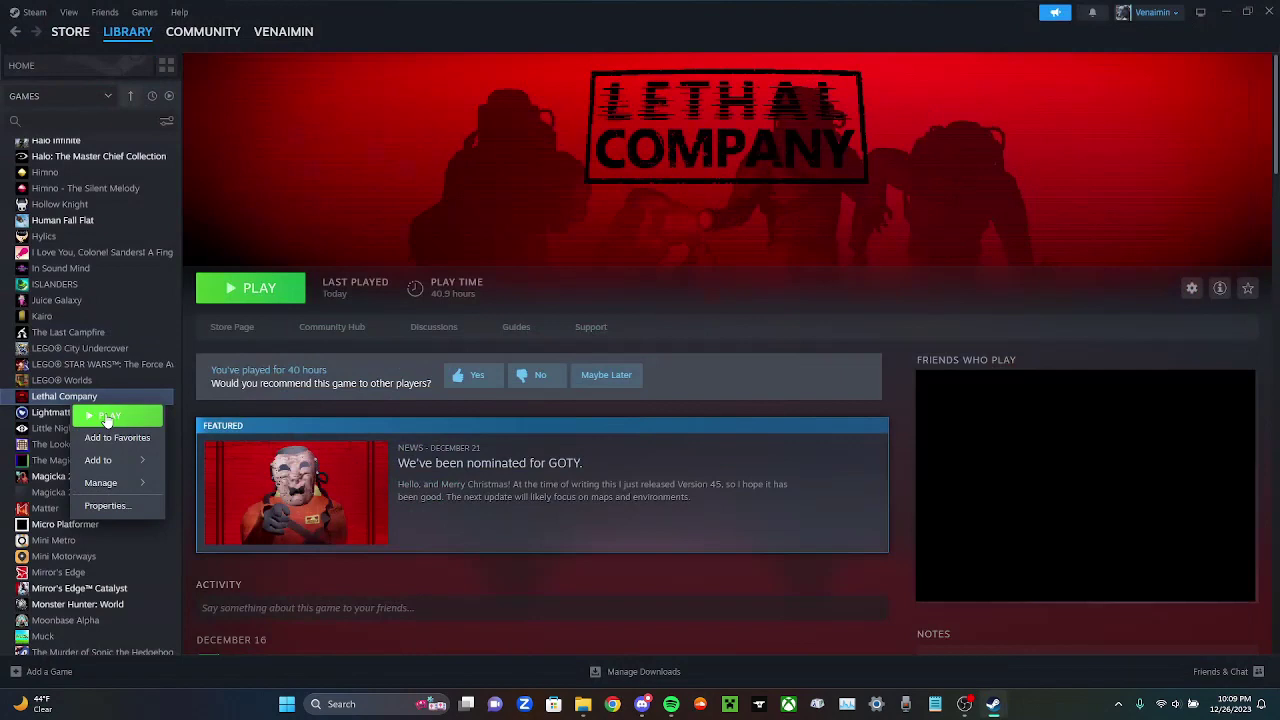
{"action": "mouse_move", "coordinate": [110, 483]}
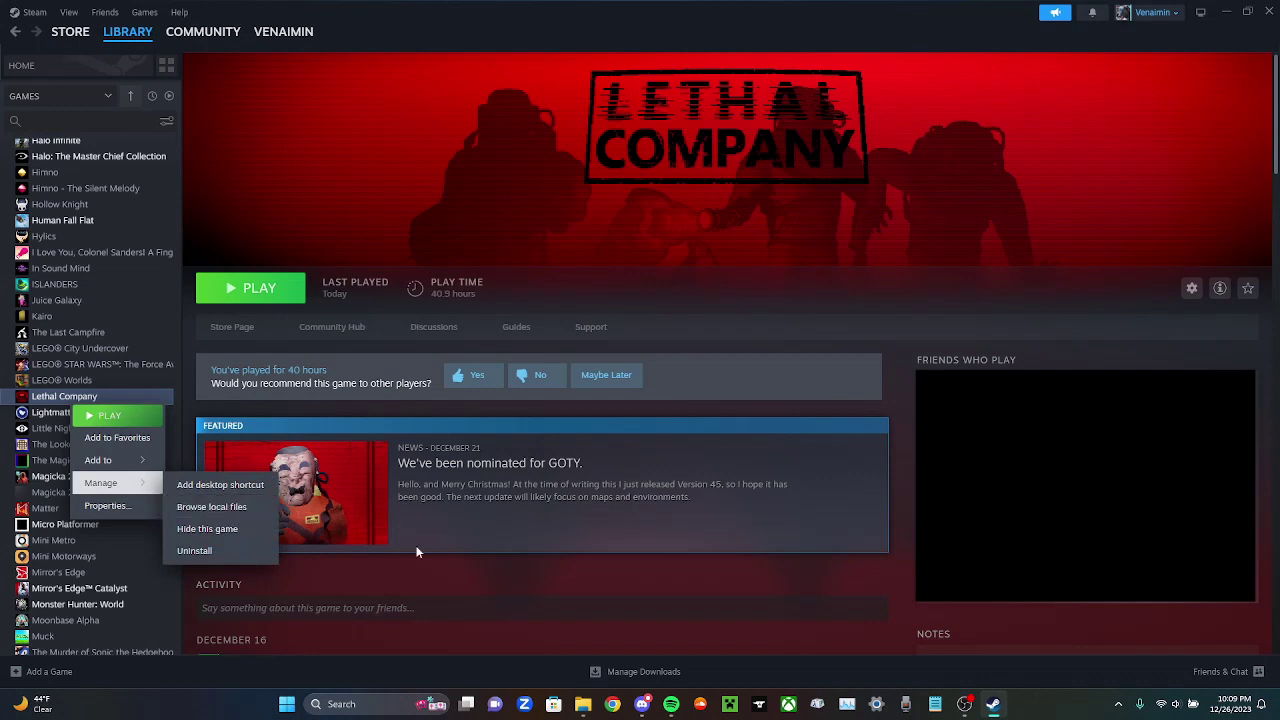
{"action": "left_click", "coordinate": [560, 650]}
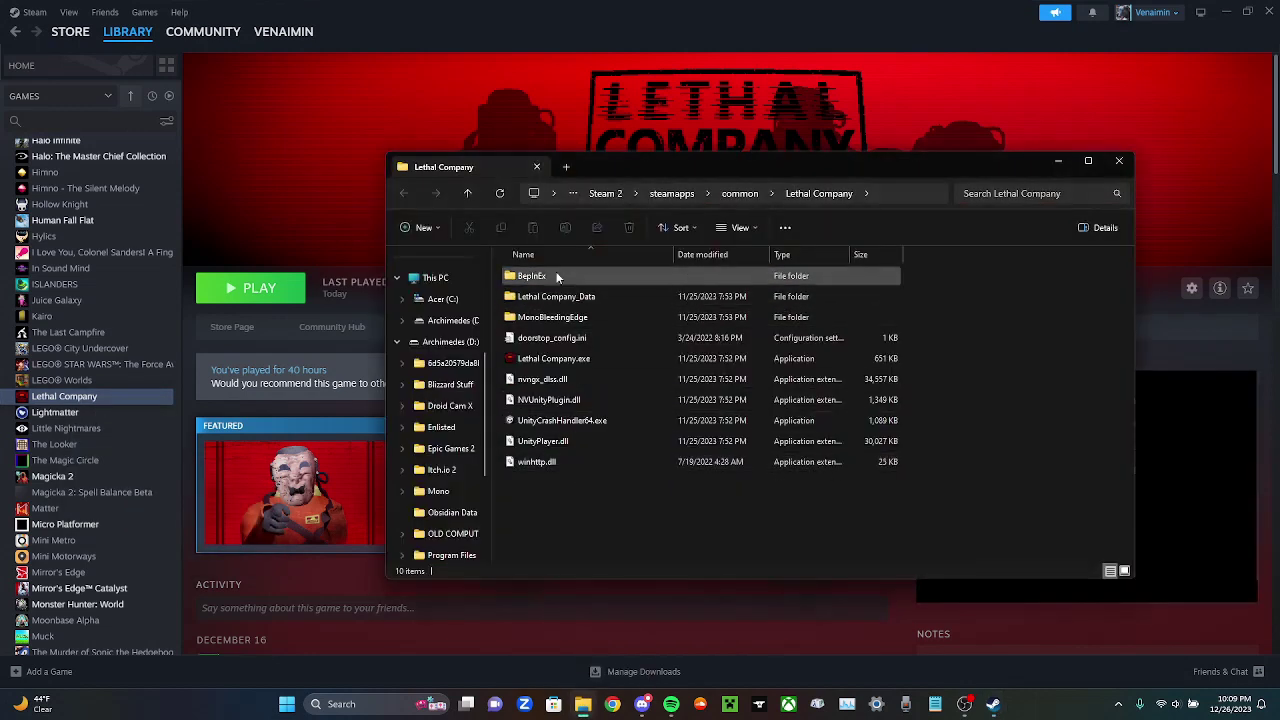
Add a second Explorer tab showing Downloads with the MoreCompany and BepInExPack zips
{"action": "left_click", "coordinate": [567, 166]}
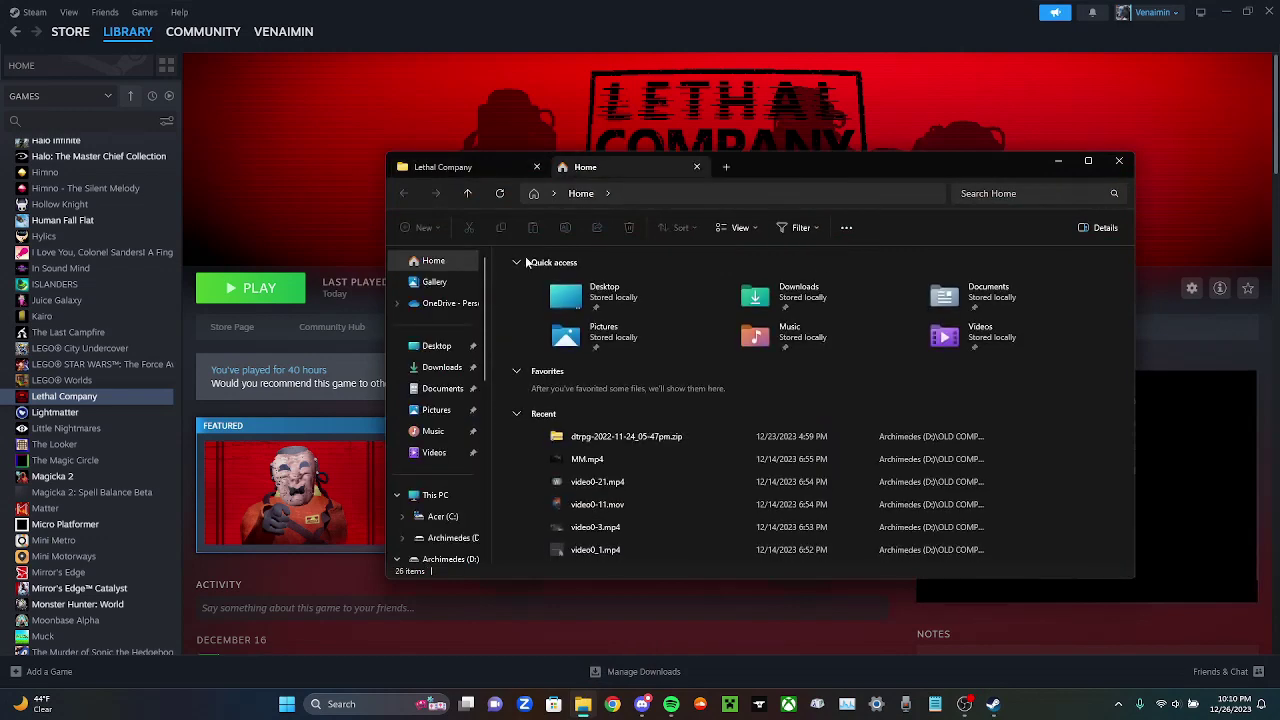
{"action": "left_click", "coordinate": [445, 368]}
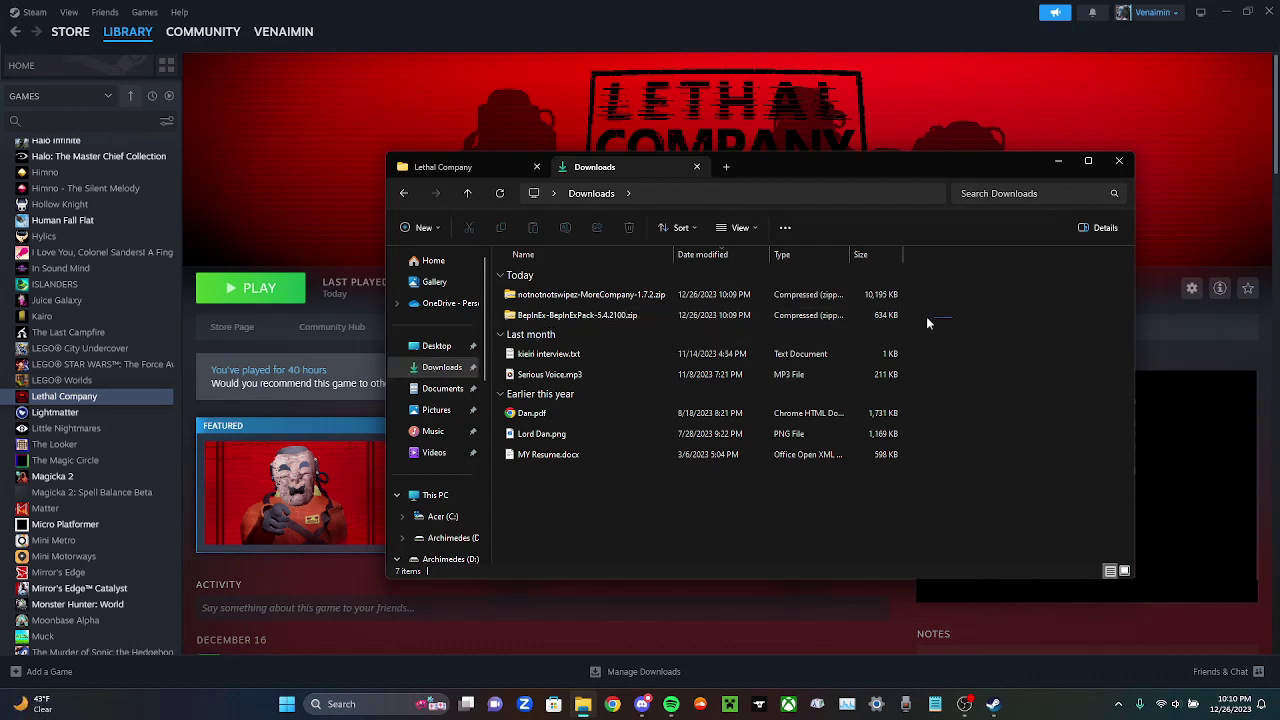
Extract the BepInExPack zip into Downloads after abandoning a combined two-zip extraction
{"action": "left_click_drag", "start_coordinate": [953, 318], "coordinate": [810, 300]}
{"action": "right_click", "coordinate": [809, 299]}
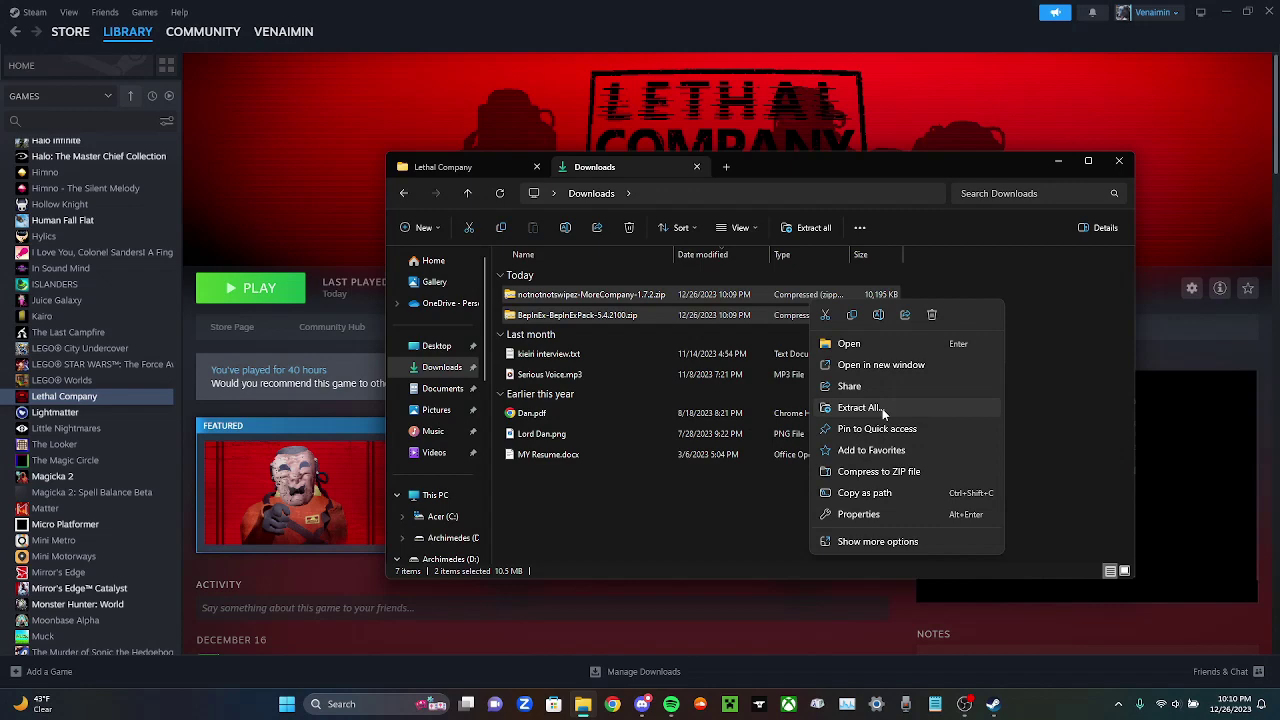
{"action": "left_click", "coordinate": [860, 408]}
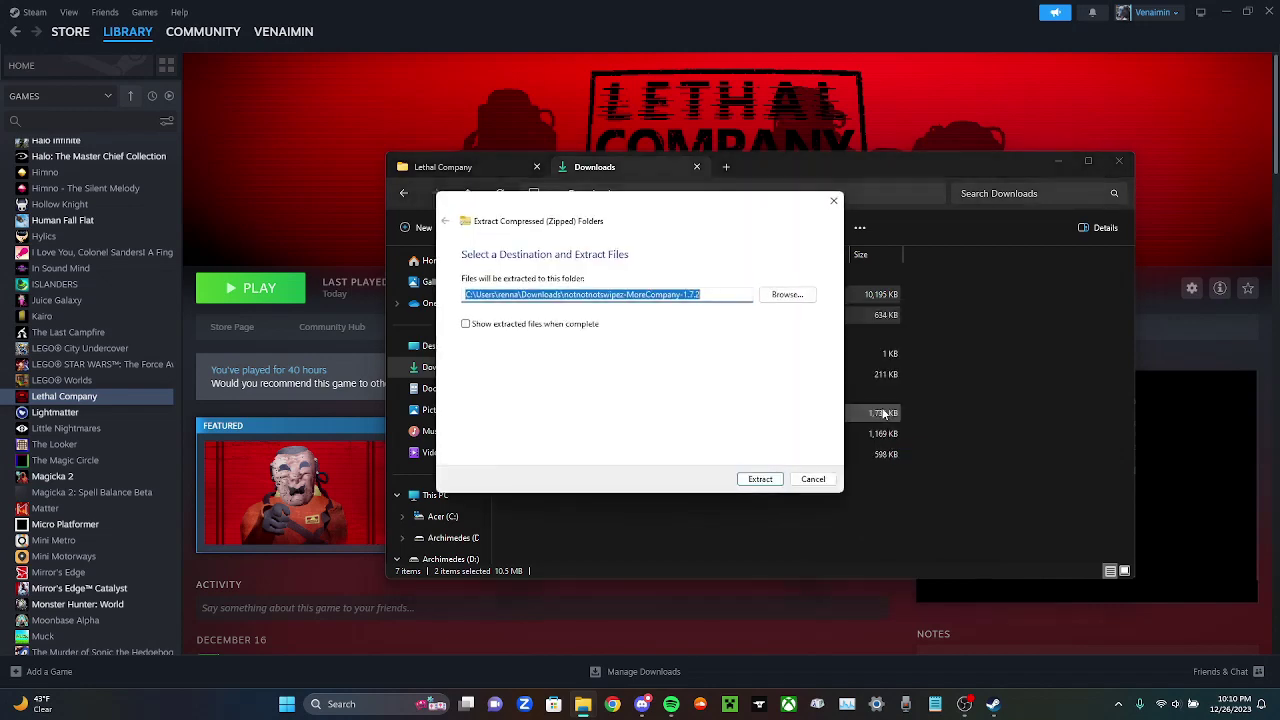
{"action": "left_click", "coordinate": [812, 479]}
{"action": "left_click", "coordinate": [830, 316]}
{"action": "right_click", "coordinate": [838, 318]}
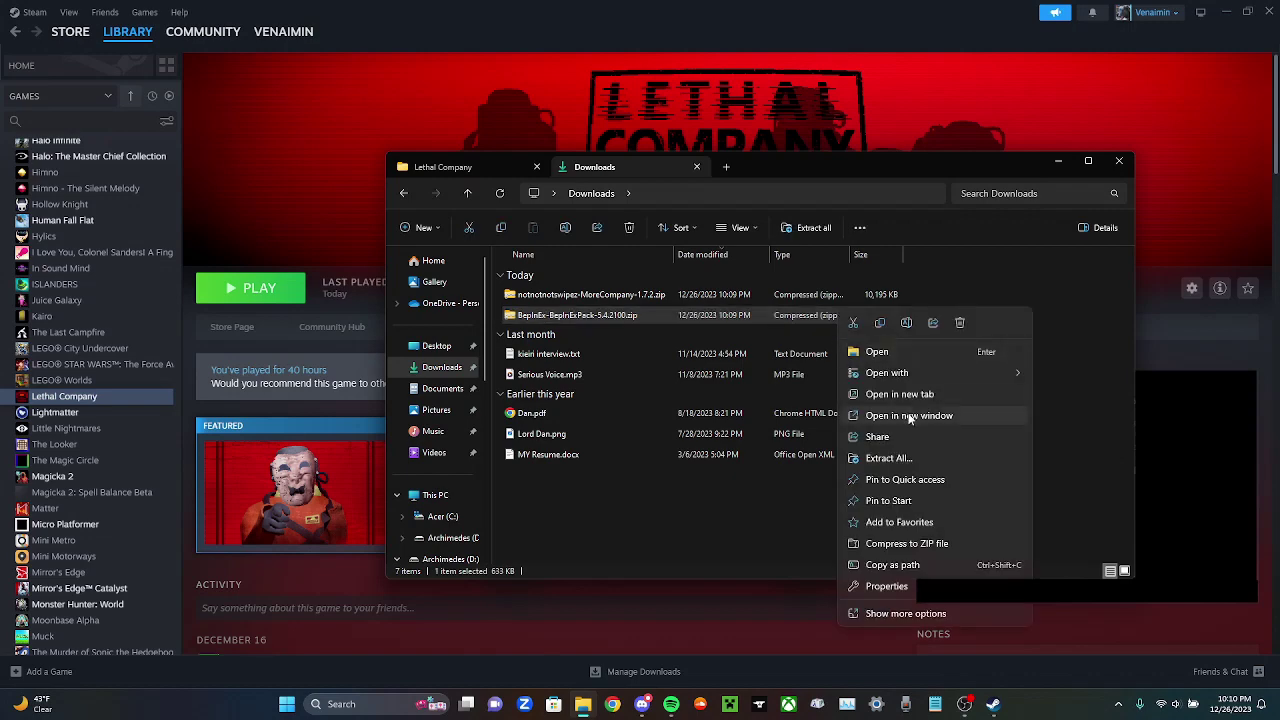
{"action": "left_click", "coordinate": [916, 457]}
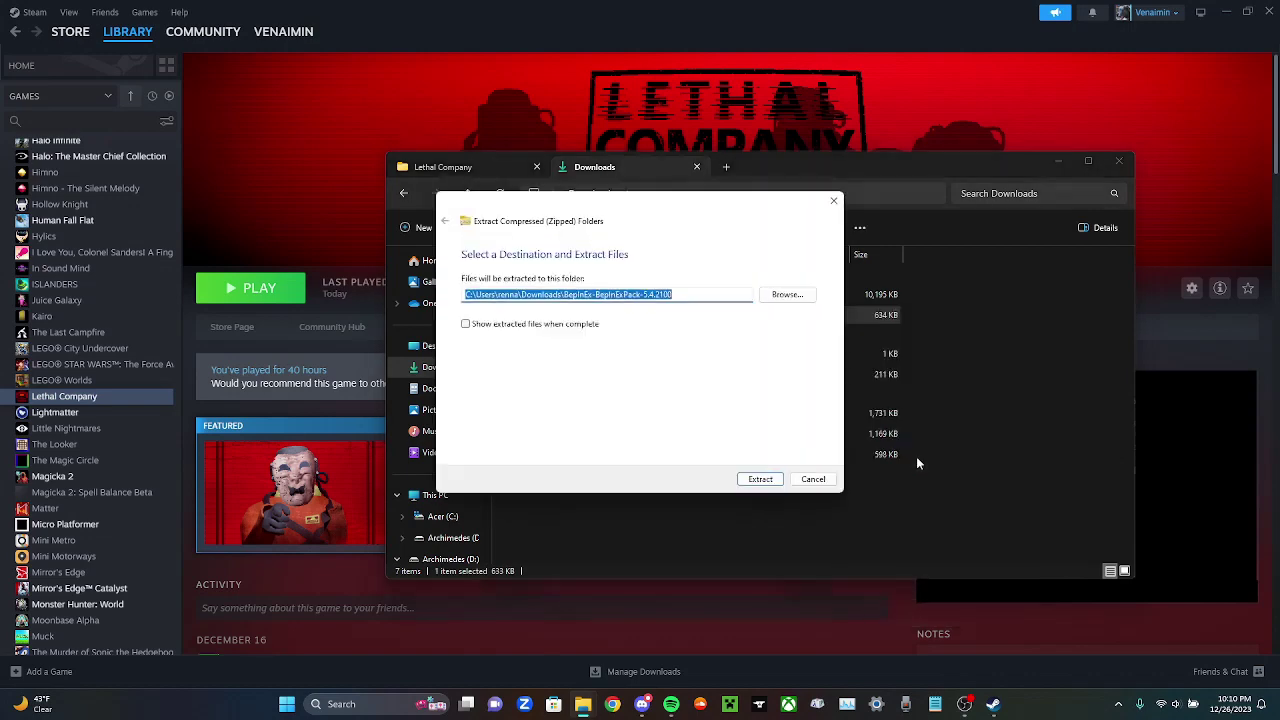
{"action": "left_click", "coordinate": [764, 480]}
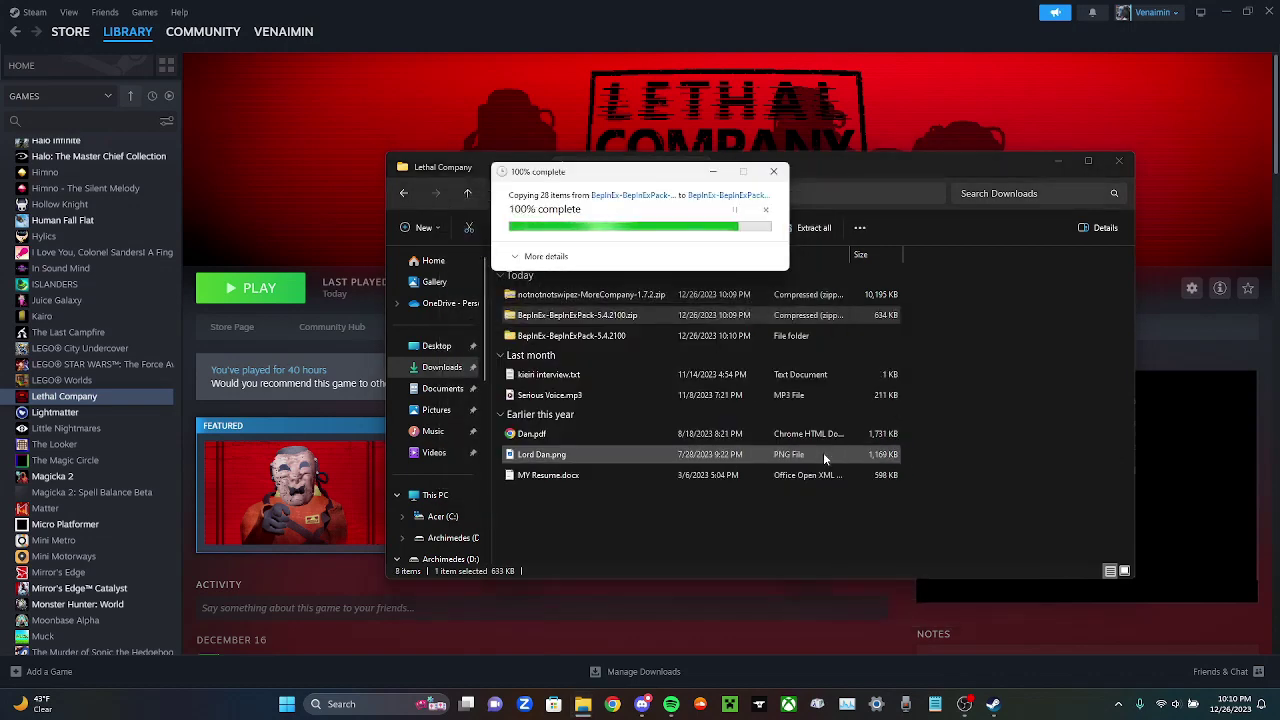
Extract the MoreCompany zip into its own folder in Downloads
{"action": "left_click", "coordinate": [697, 296]}
{"action": "right_click", "coordinate": [695, 298]}
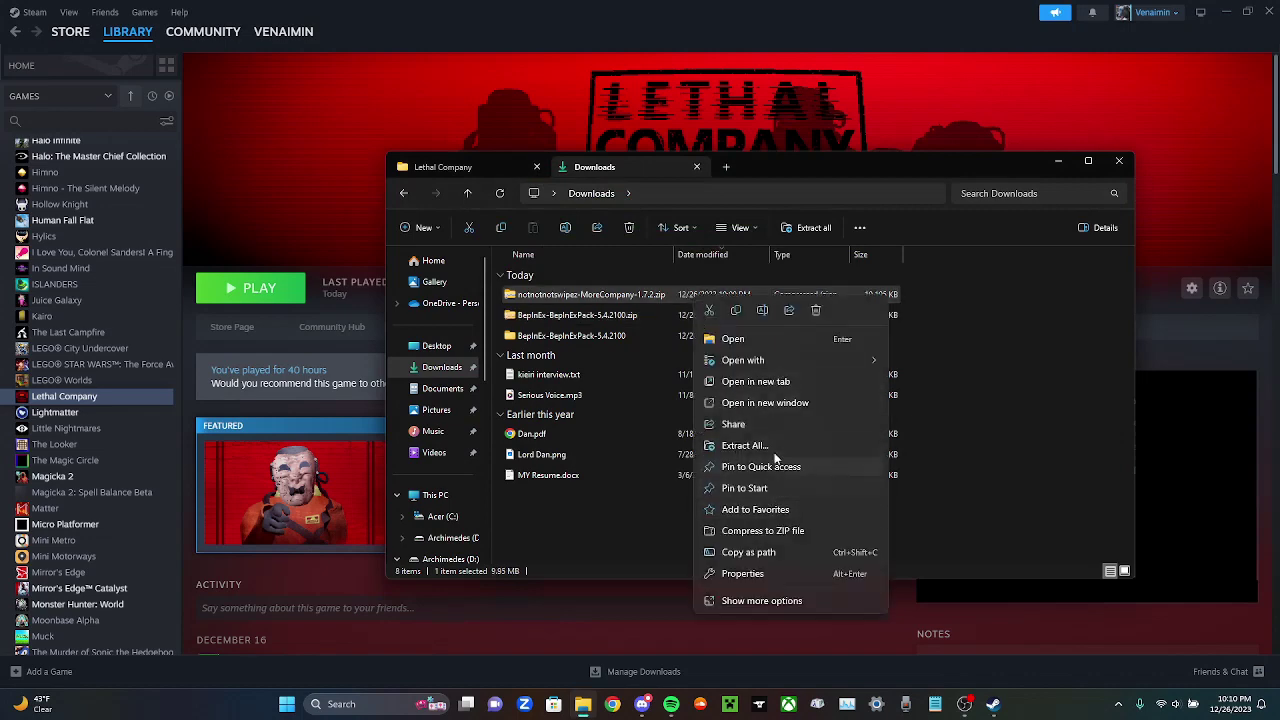
{"action": "left_click", "coordinate": [768, 449]}
{"action": "left_click", "coordinate": [763, 480]}
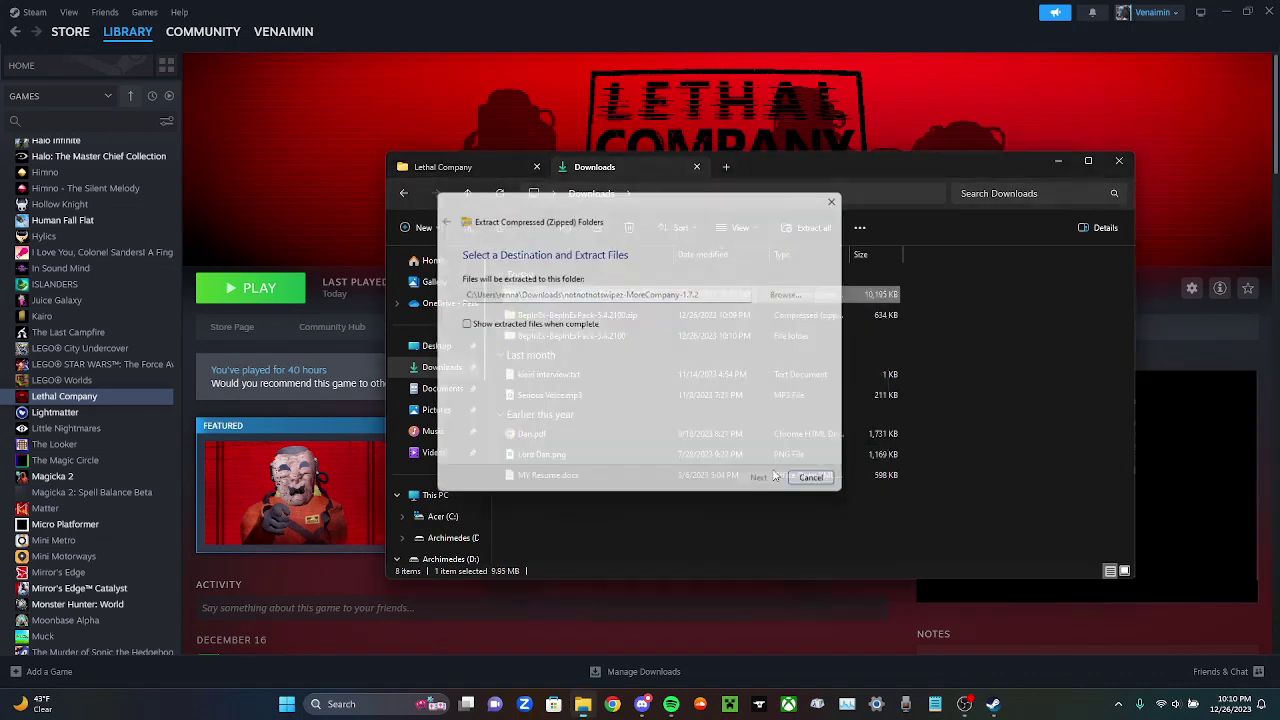
Delete both original MoreCompany and BepInExPack zip files
{"action": "left_click", "coordinate": [785, 315], "text": "ctrl"}
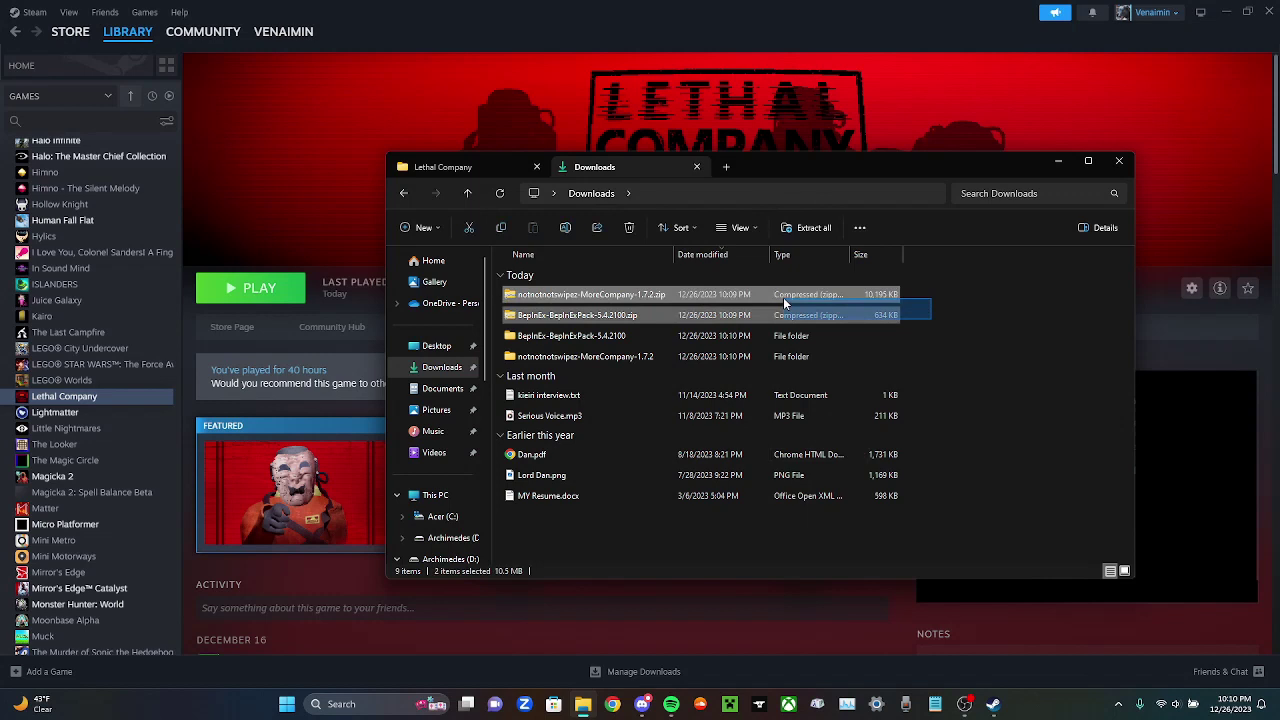
{"action": "right_click", "coordinate": [785, 305]}
{"action": "left_click", "coordinate": [904, 316]}
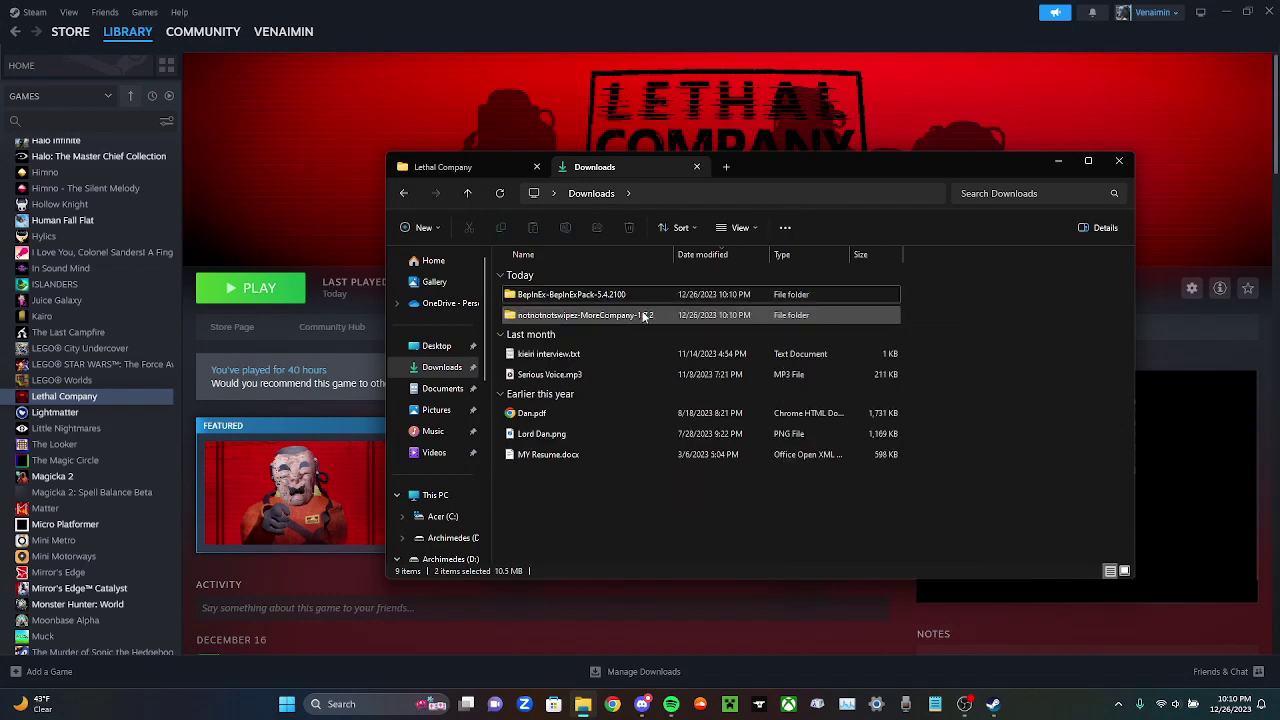
{"action": "mouse_move", "coordinate": [571, 294]}
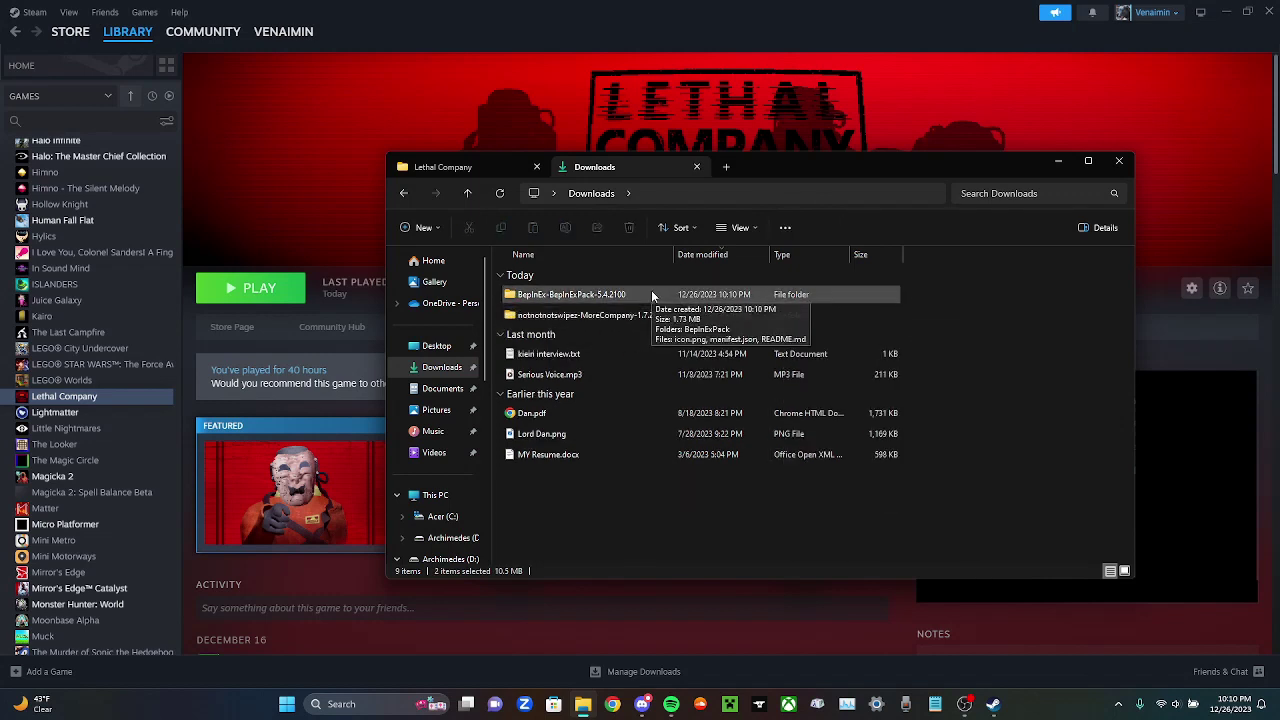
Open BepInEx-BepInExPack-5.4.2100 > BepInExPack and select BepInEx, doorstop_config.ini and winhttp.dll
{"action": "double_click", "coordinate": [612, 296]}
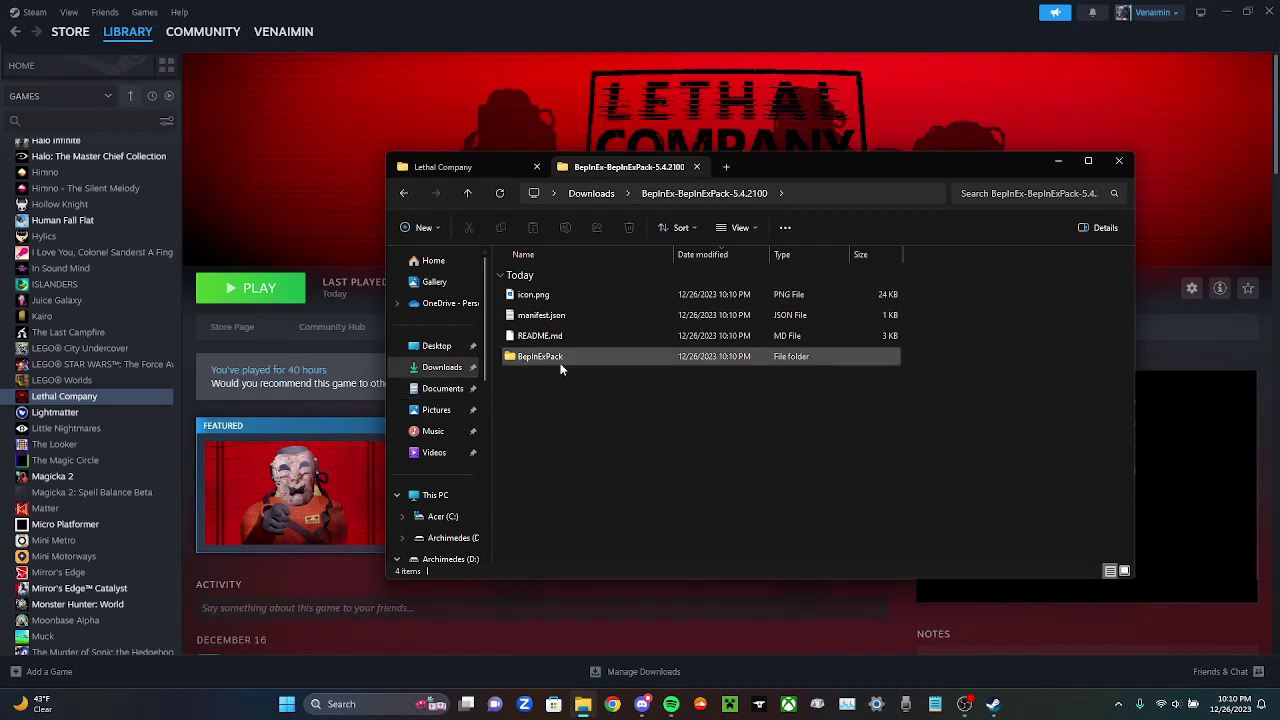
{"action": "double_click", "coordinate": [561, 359]}
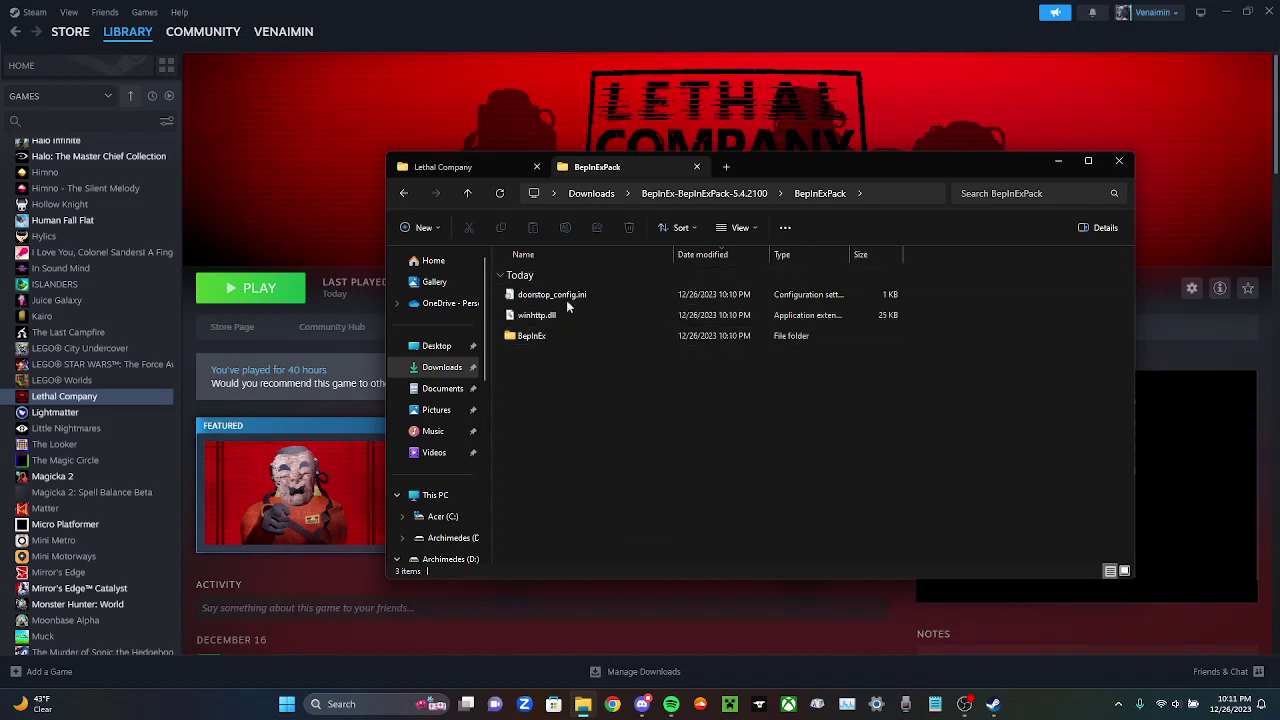
{"action": "mouse_move", "coordinate": [571, 367]}
{"action": "left_mouse_down"}
{"action": "mouse_move", "coordinate": [565, 296]}
{"action": "mouse_move", "coordinate": [1045, 450]}
{"action": "left_mouse_up"}
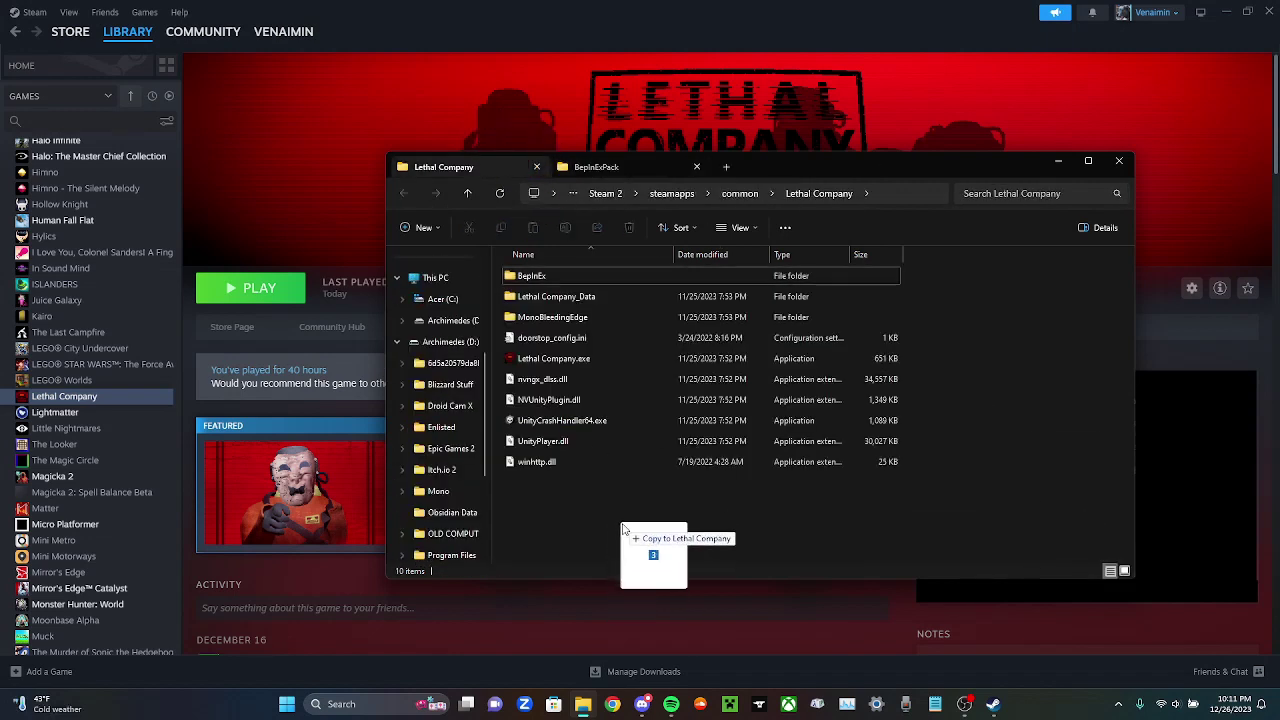
Copy the BepInExPack files into the game folder, replacing existing ones, and confirm plugins holds MoreCompany
{"action": "left_click_drag", "start_coordinate": [1045, 450], "coordinate": [623, 523]}
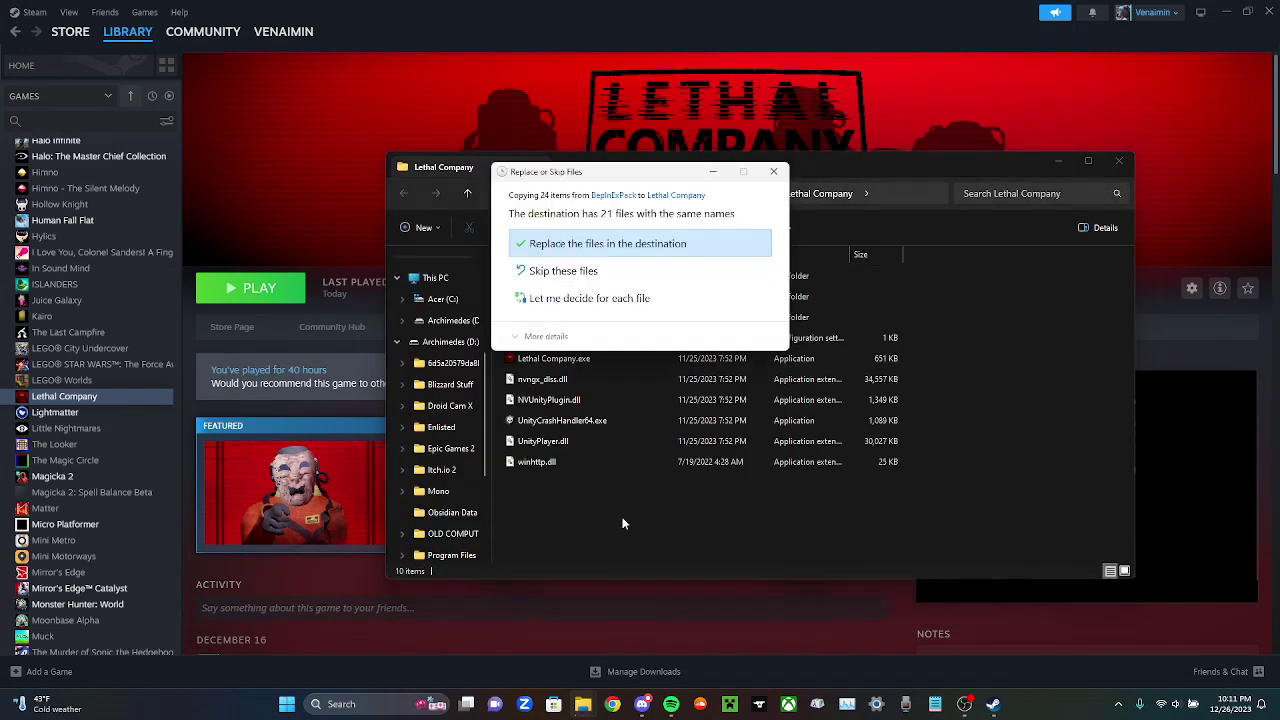
{"action": "left_click", "coordinate": [600, 272]}
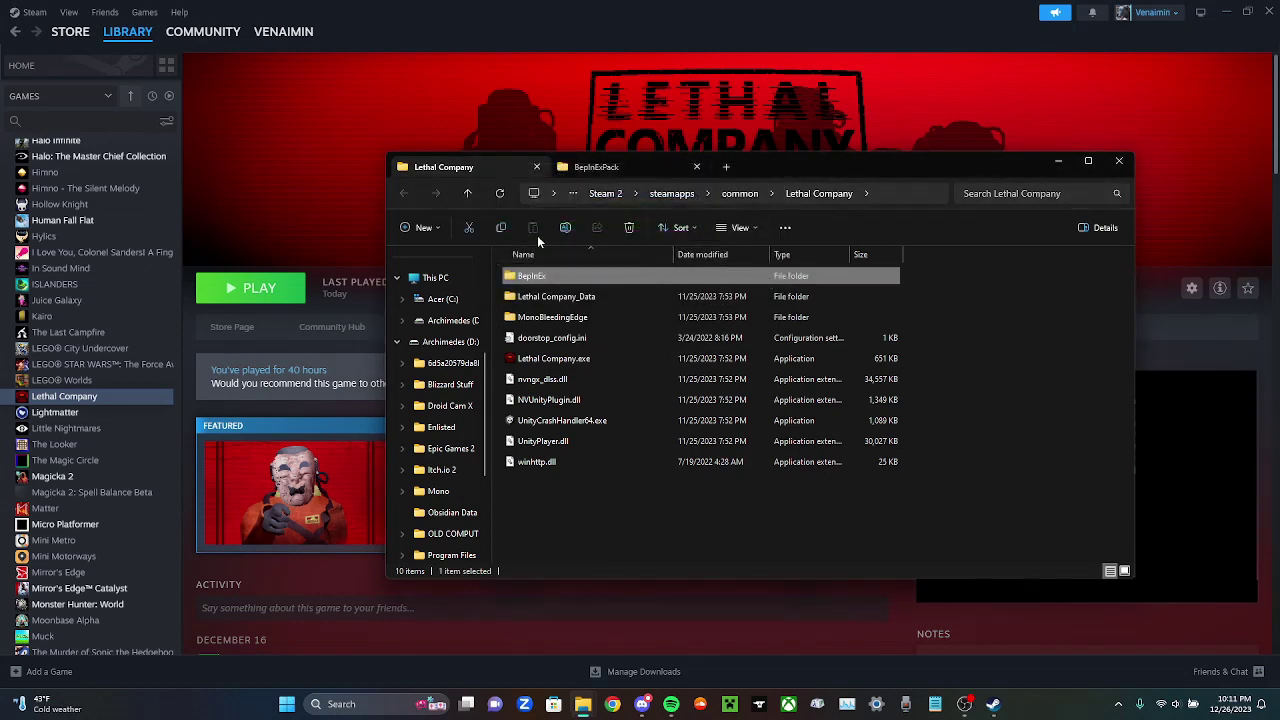
{"action": "double_click", "coordinate": [565, 285]}
{"action": "double_click", "coordinate": [575, 362]}
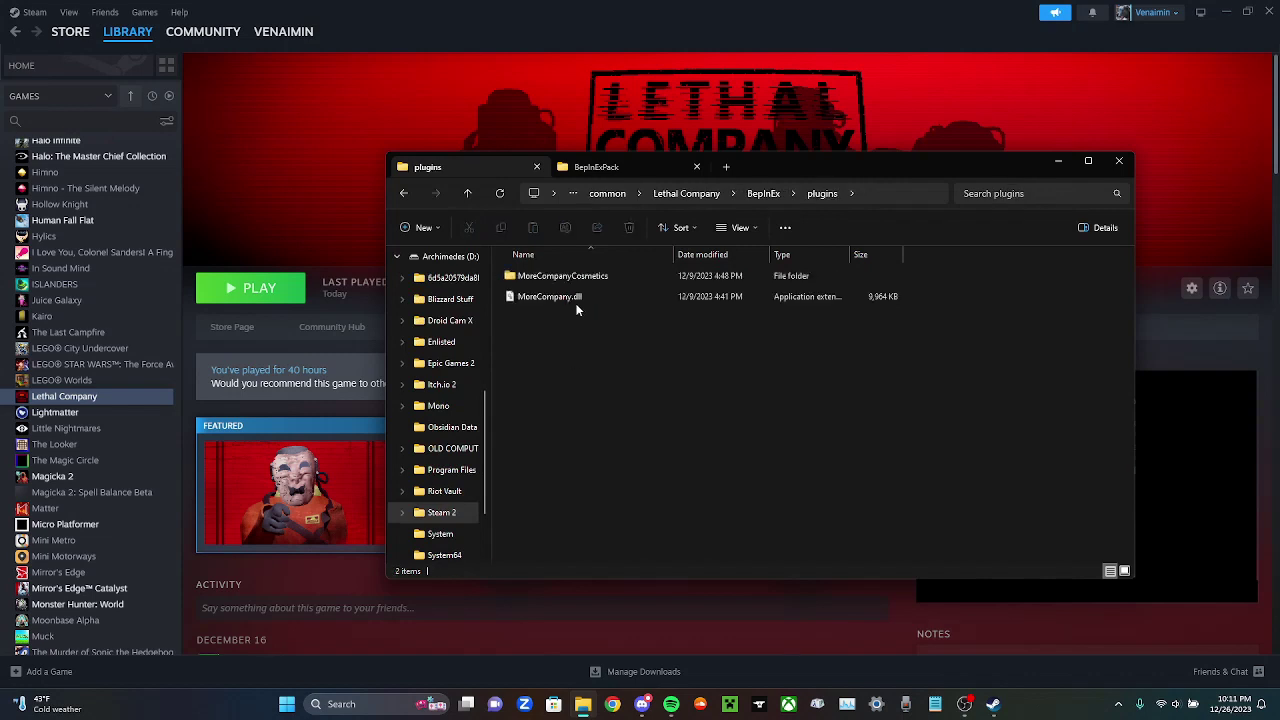
{"action": "left_click", "coordinate": [464, 197]}
{"action": "left_click", "coordinate": [468, 201]}
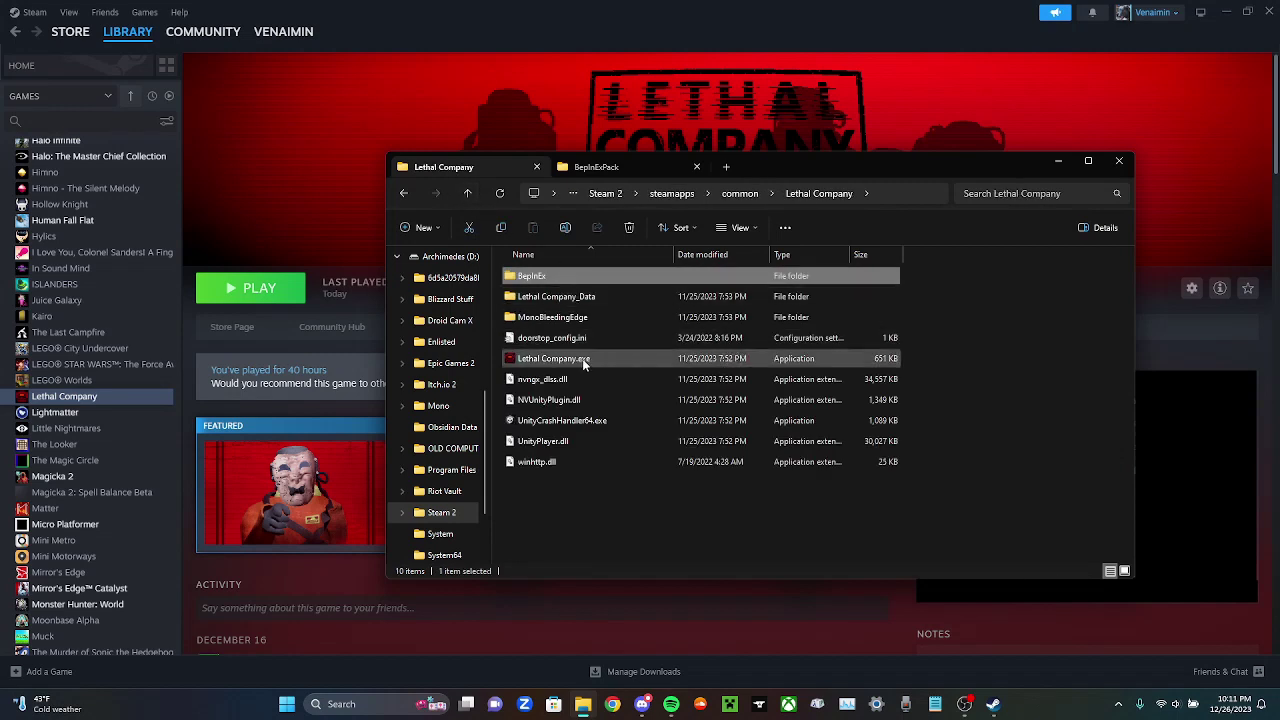
Launch Lethal Company.exe from the game folder so the BepInEx console loads
{"action": "double_click", "coordinate": [584, 363]}
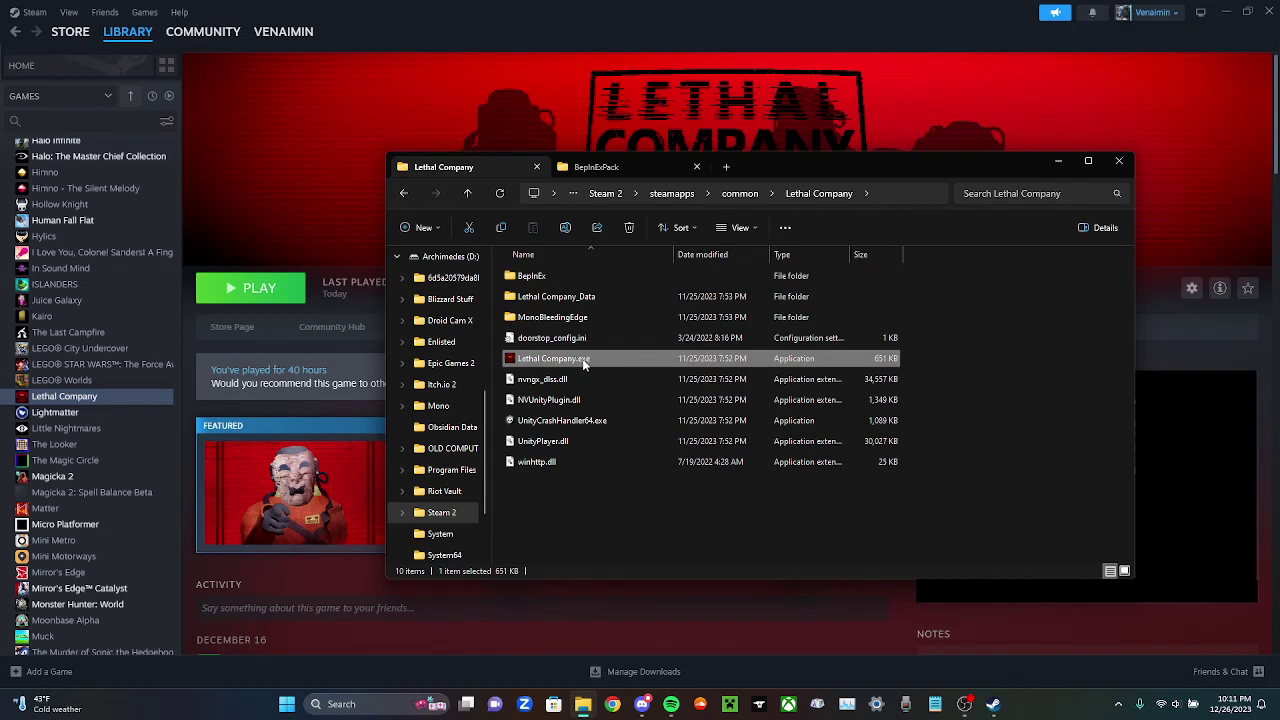
{"action": "left_click", "coordinate": [640, 167]}
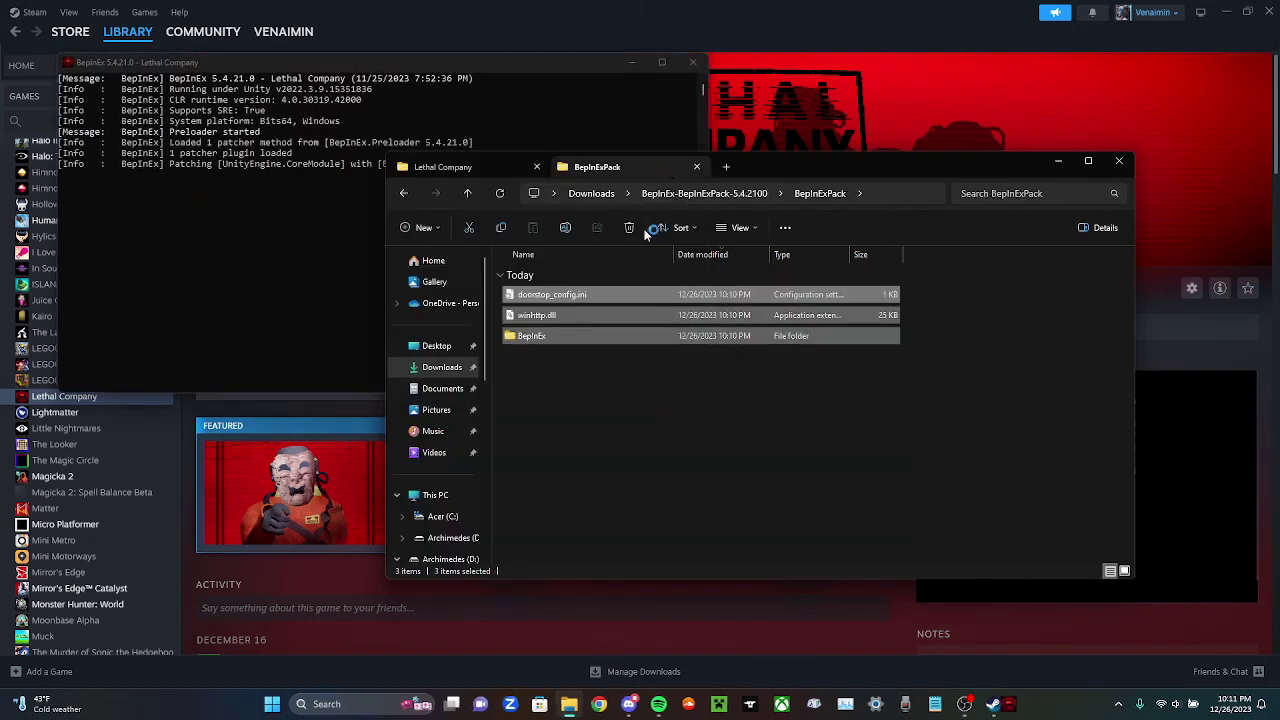
{"action": "left_click", "coordinate": [445, 167]}
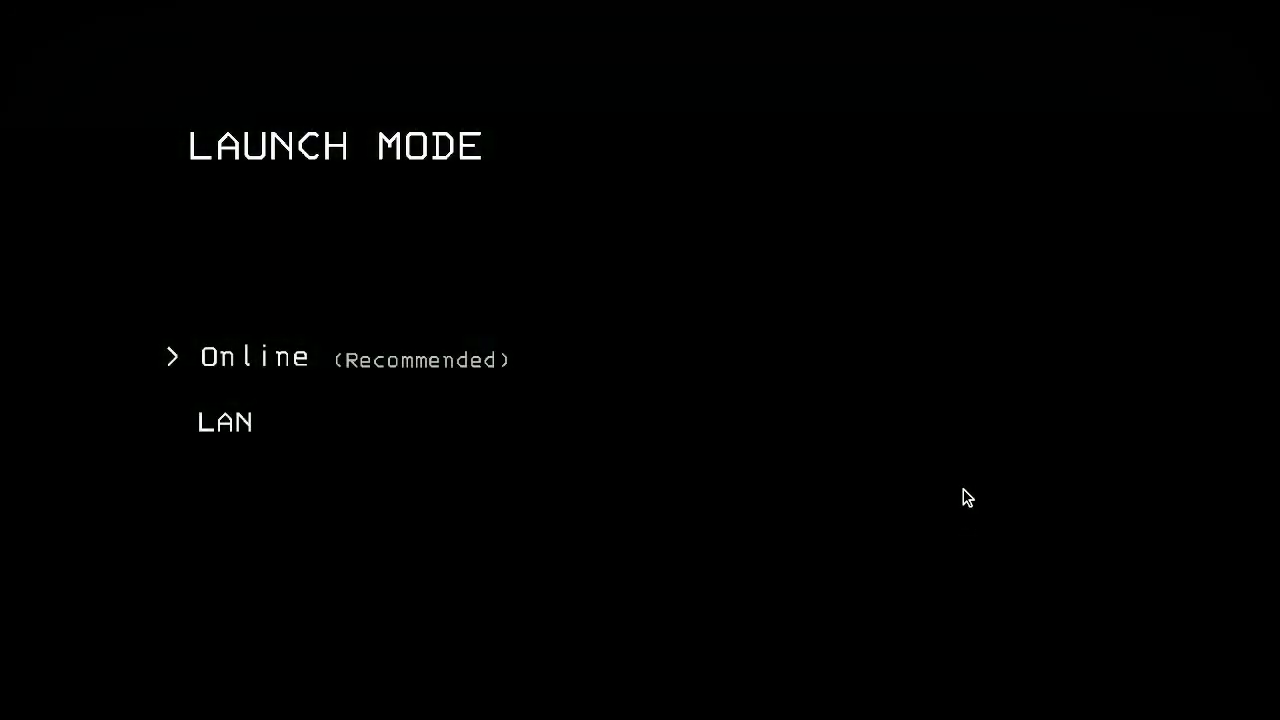
Choose Online (Recommended) on the Launch Mode screen to reach the More Company menu
{"action": "left_click", "coordinate": [308, 362]}
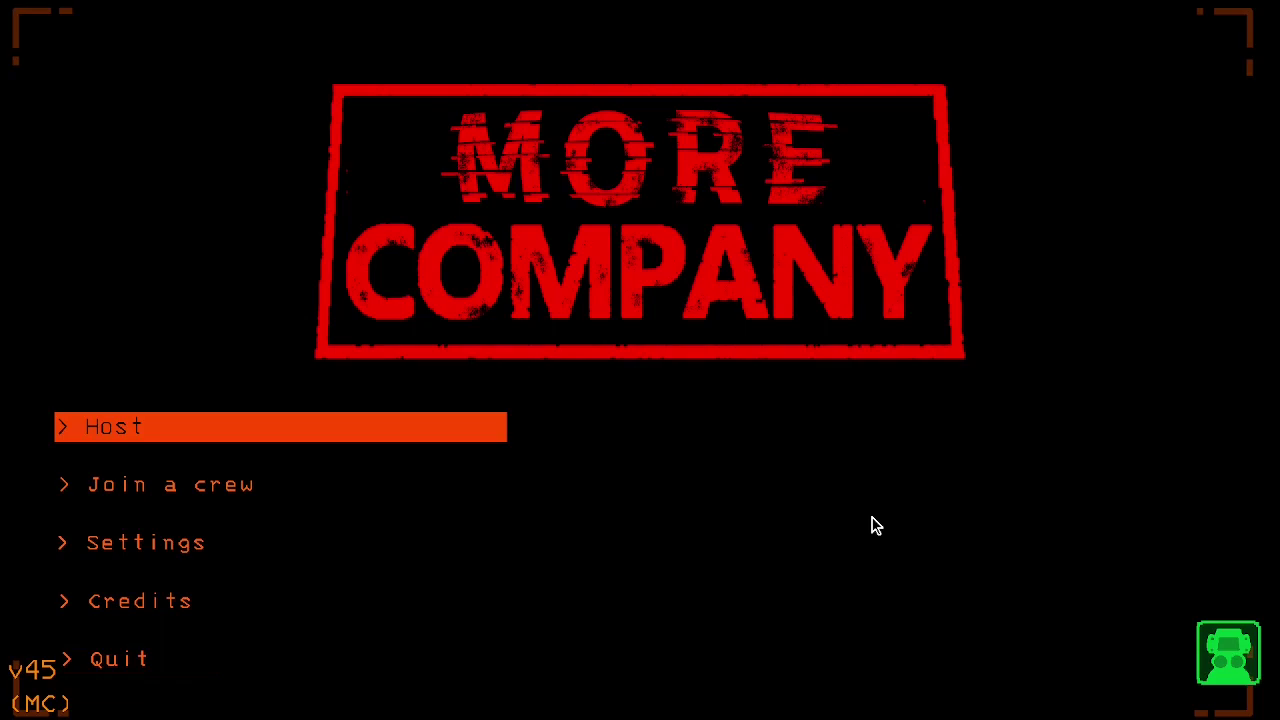
Quit the game and delete the extracted BepInExPack folder from Downloads
{"action": "left_click", "coordinate": [138, 668]}
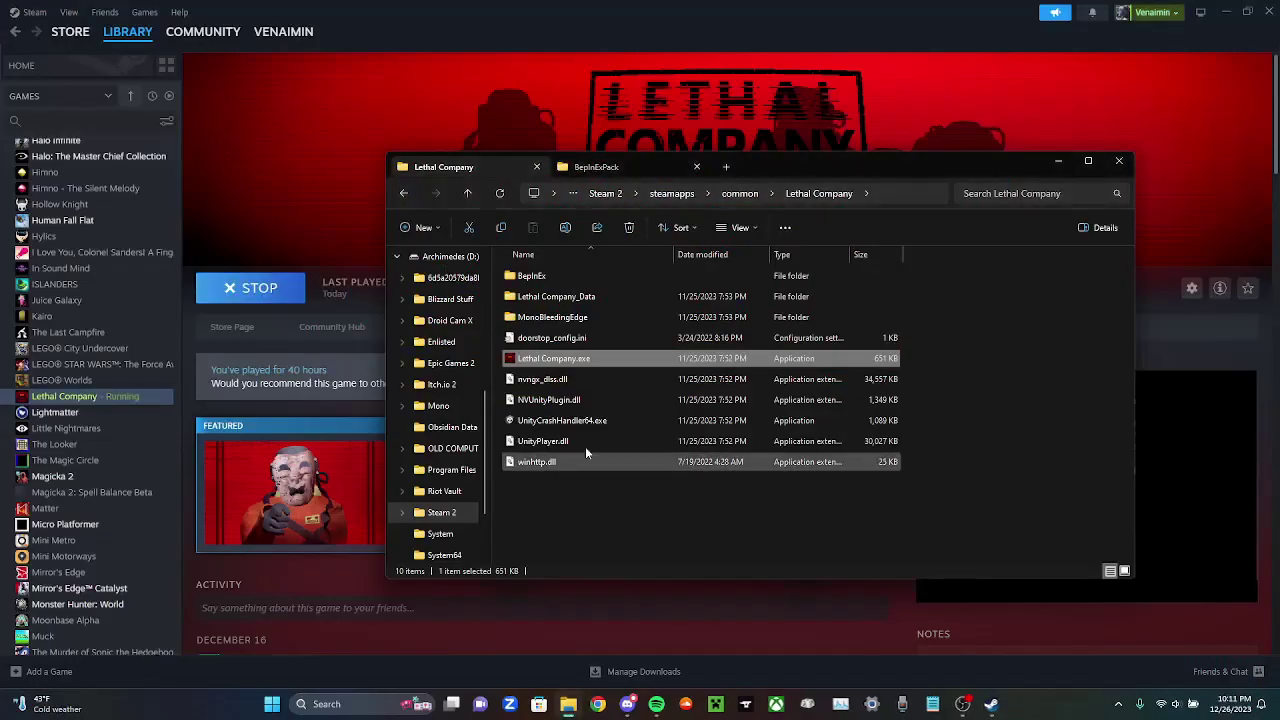
{"action": "left_click", "coordinate": [590, 167]}
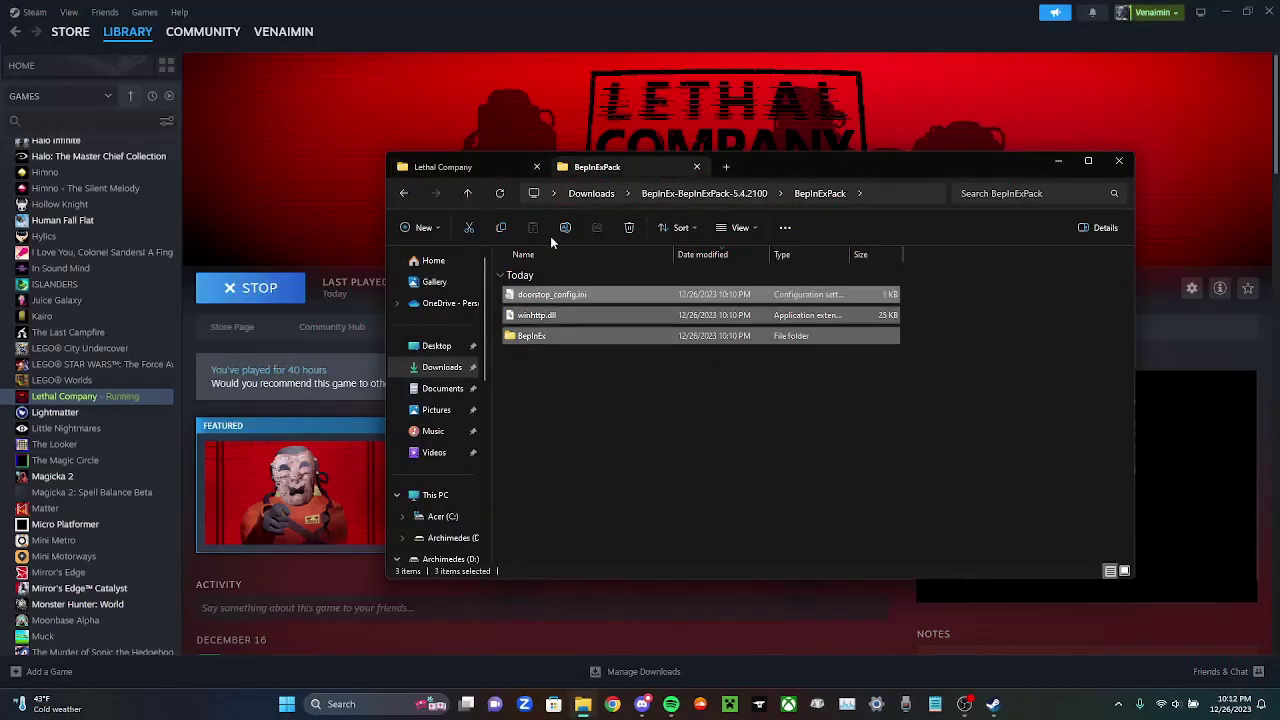
{"action": "left_click", "coordinate": [468, 195]}
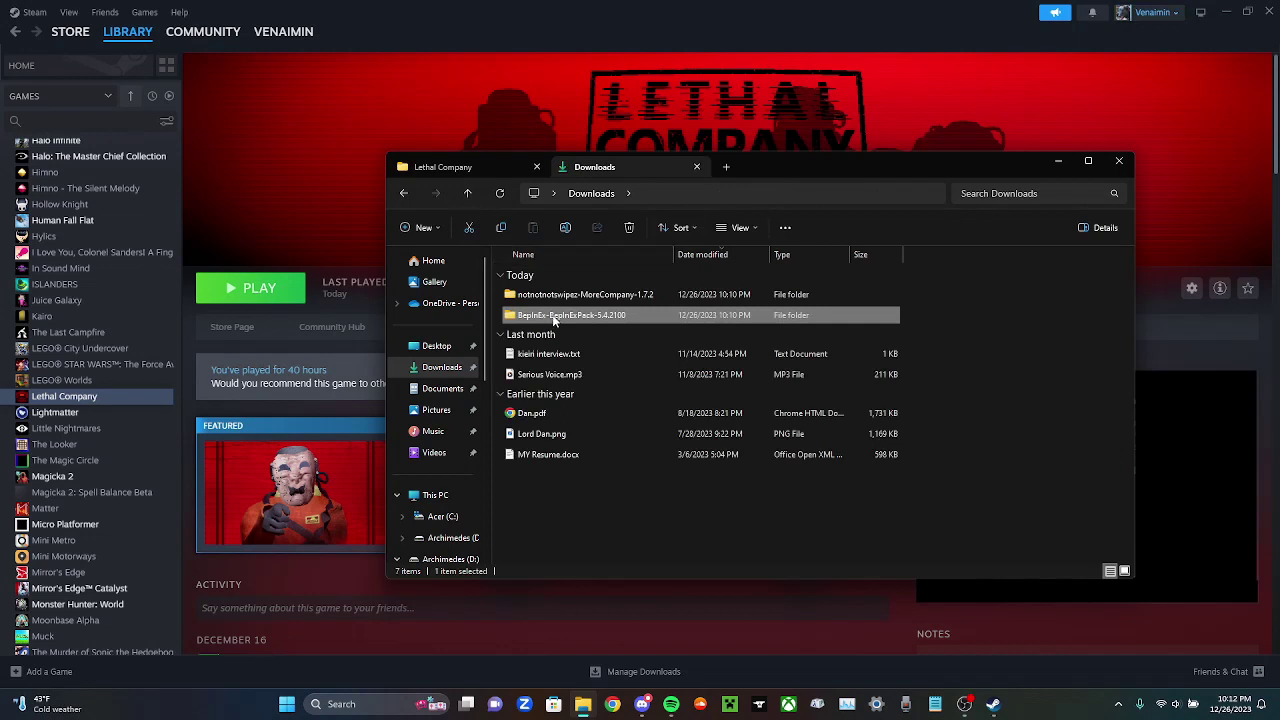
{"action": "right_click", "coordinate": [553, 320]}
{"action": "left_click", "coordinate": [651, 338]}
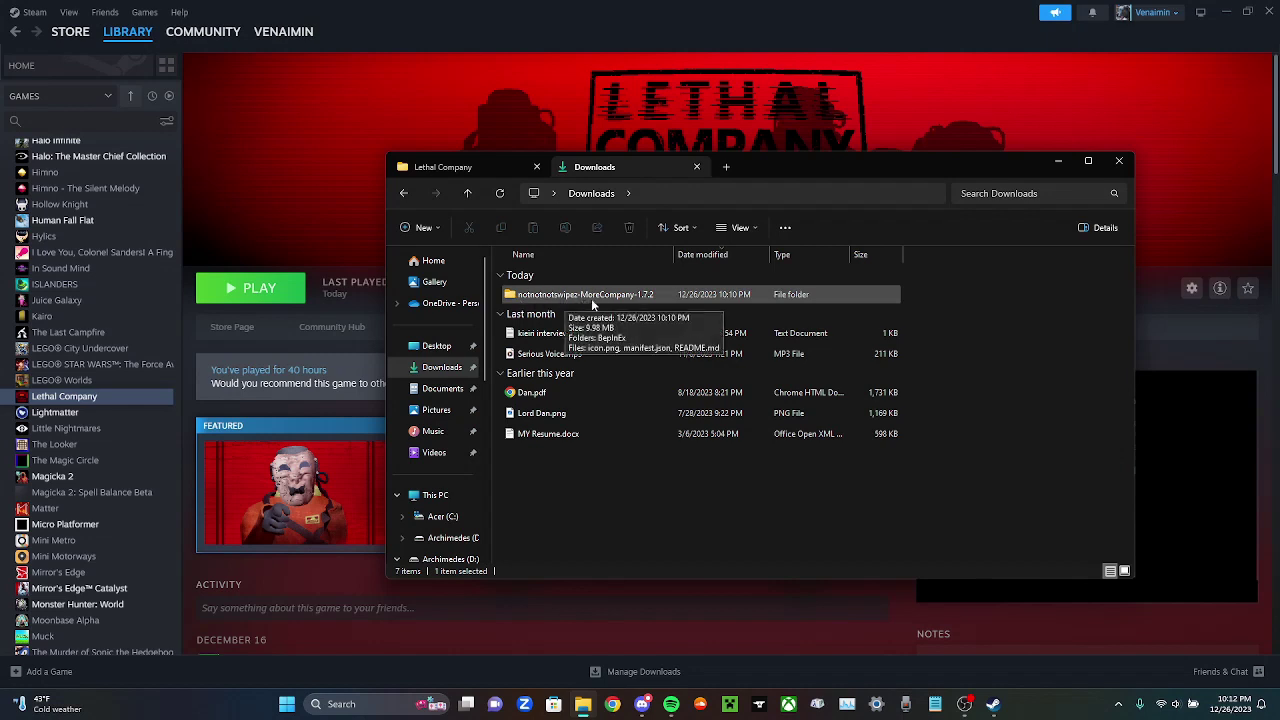
Open the MoreCompany download's BepInEx > plugins folder containing MoreCompany.dll
{"action": "double_click", "coordinate": [630, 296]}
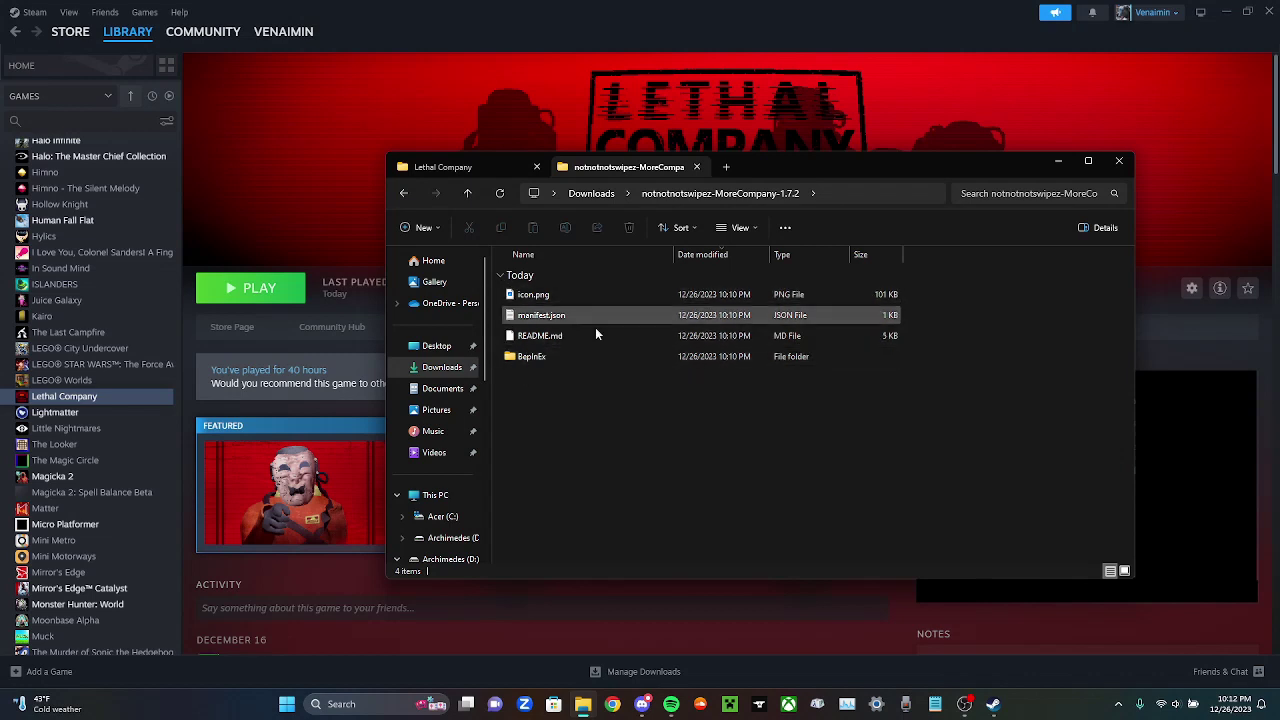
{"action": "double_click", "coordinate": [572, 355]}
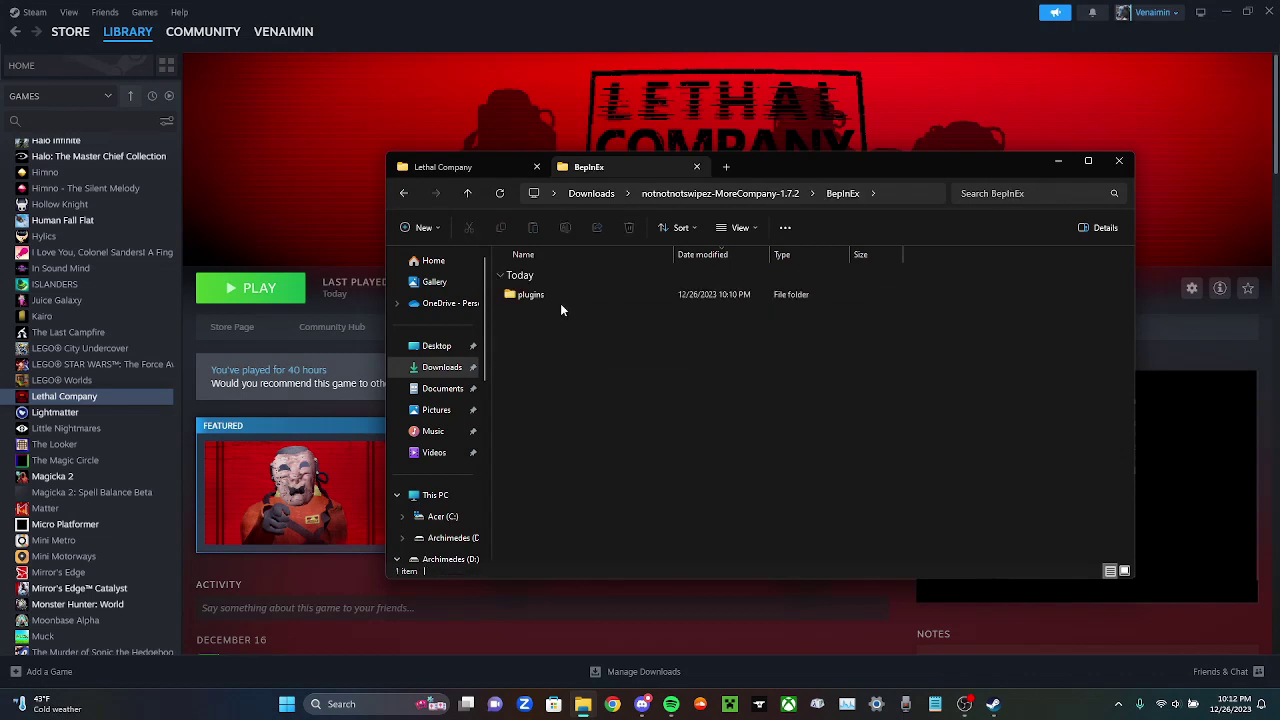
{"action": "double_click", "coordinate": [550, 296]}
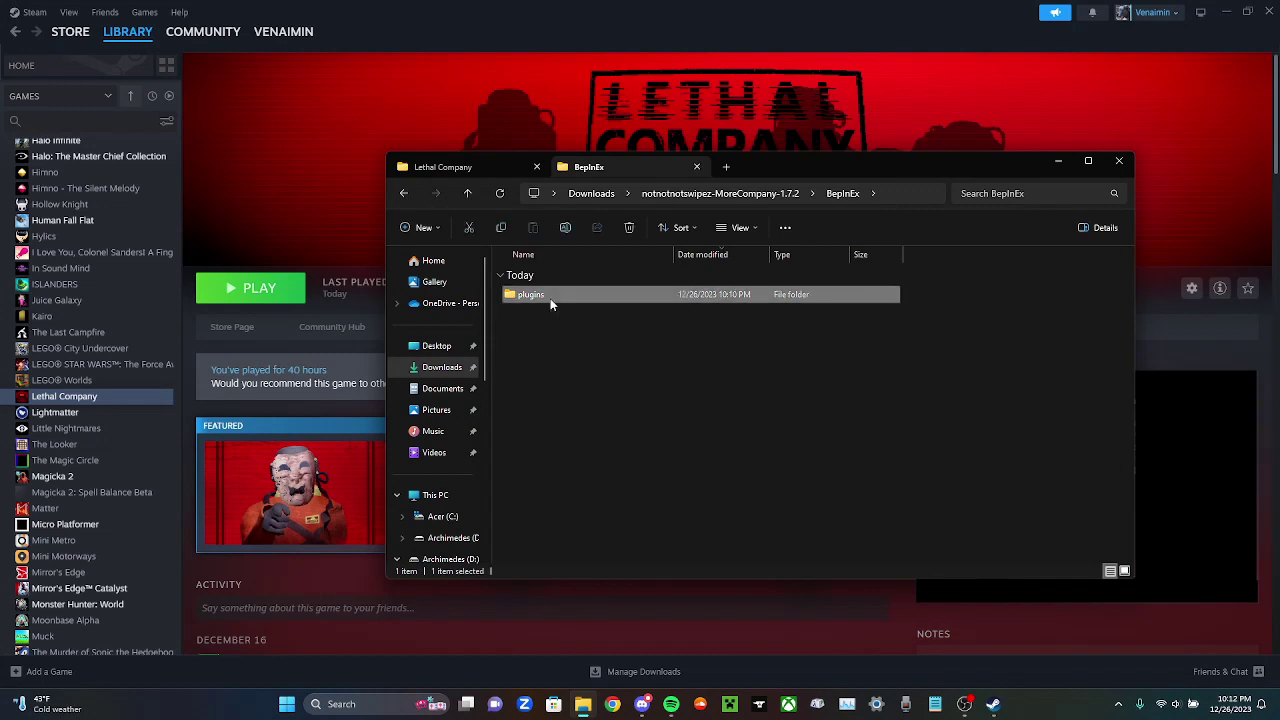
Open the BepInEx > plugins folder in the Lethal Company game folder tab
{"action": "left_click", "coordinate": [480, 169]}
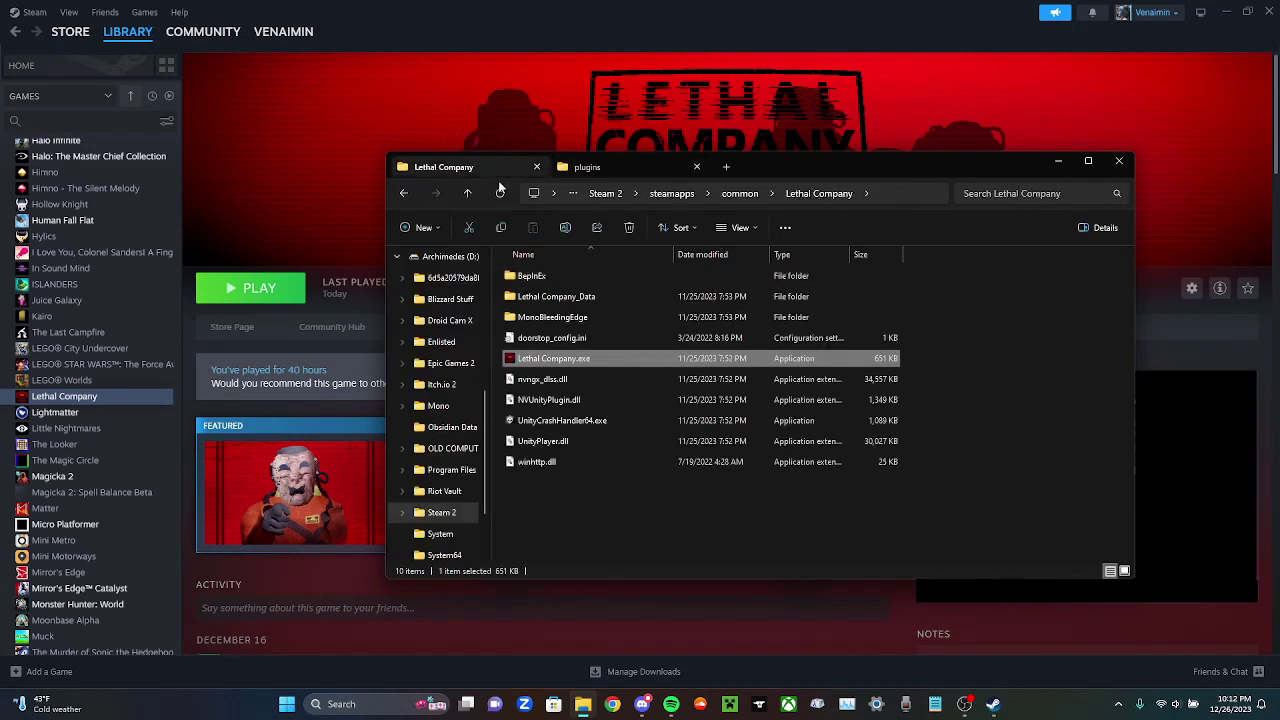
{"action": "double_click", "coordinate": [552, 274]}
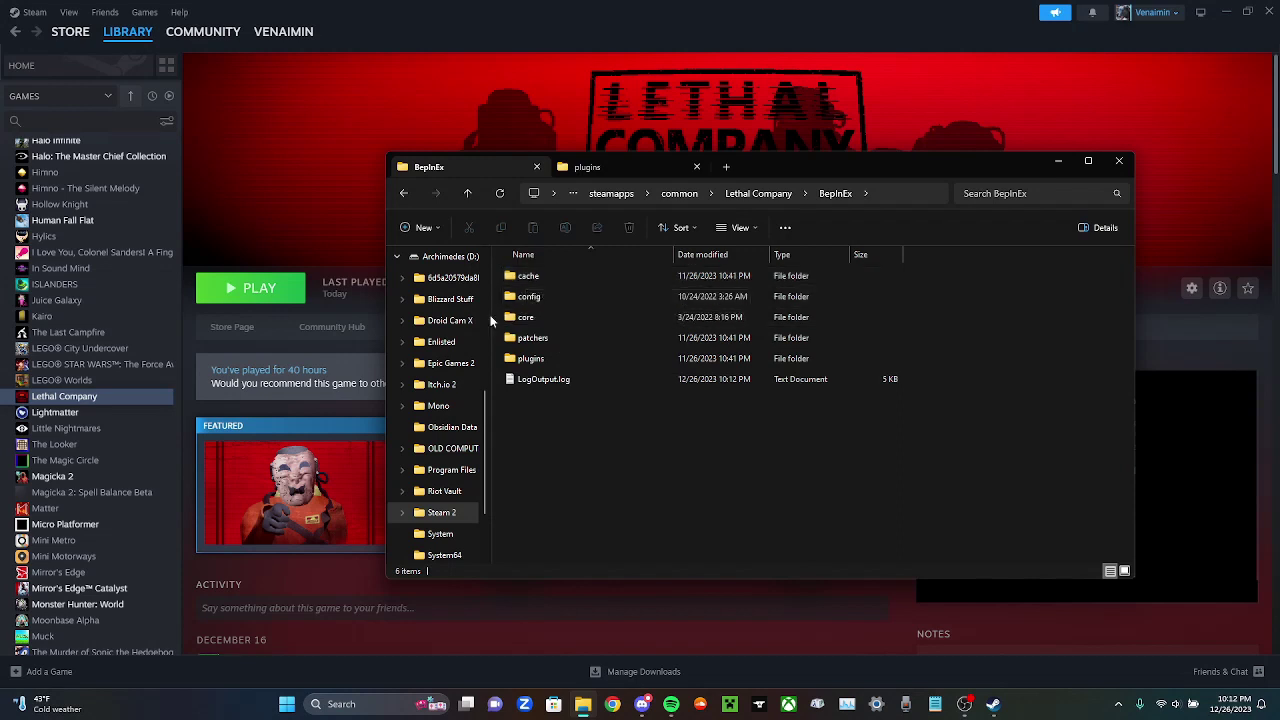
{"action": "double_click", "coordinate": [556, 360]}
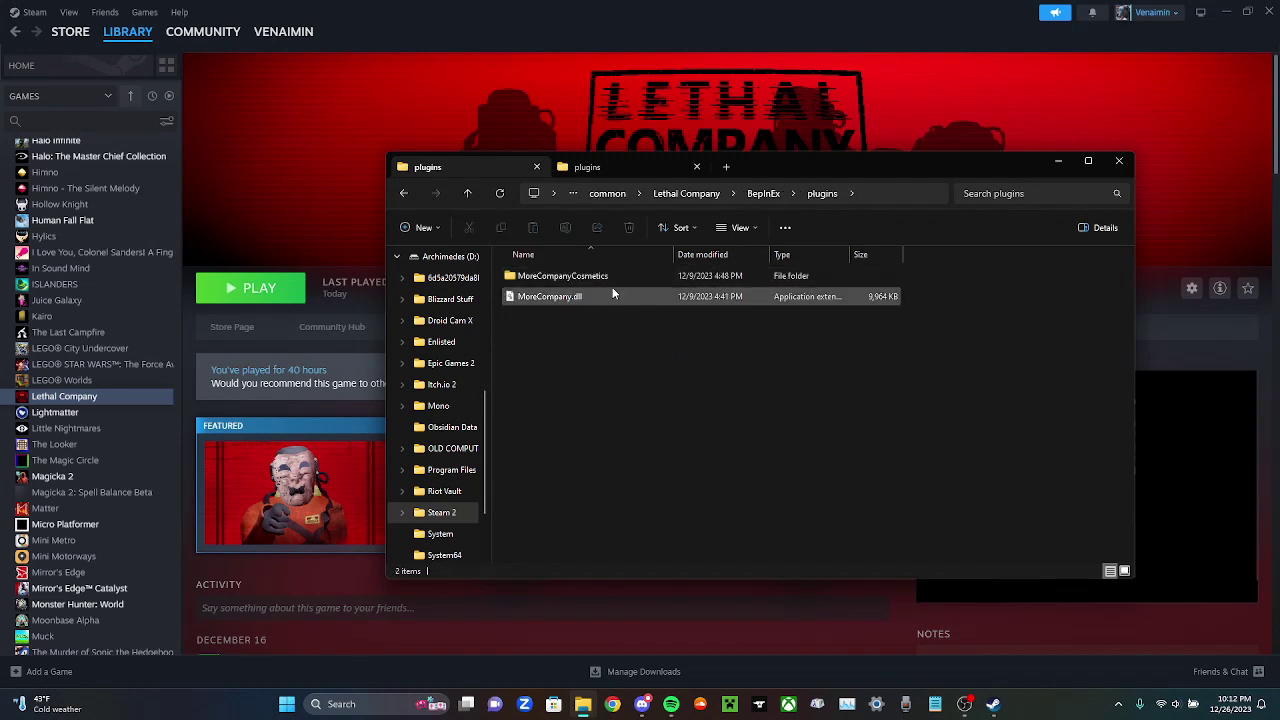
Drag the downloaded MoreCompany.dll toward the game's plugins folder, then go back up to the Lethal Company folder
{"action": "left_click", "coordinate": [600, 168]}
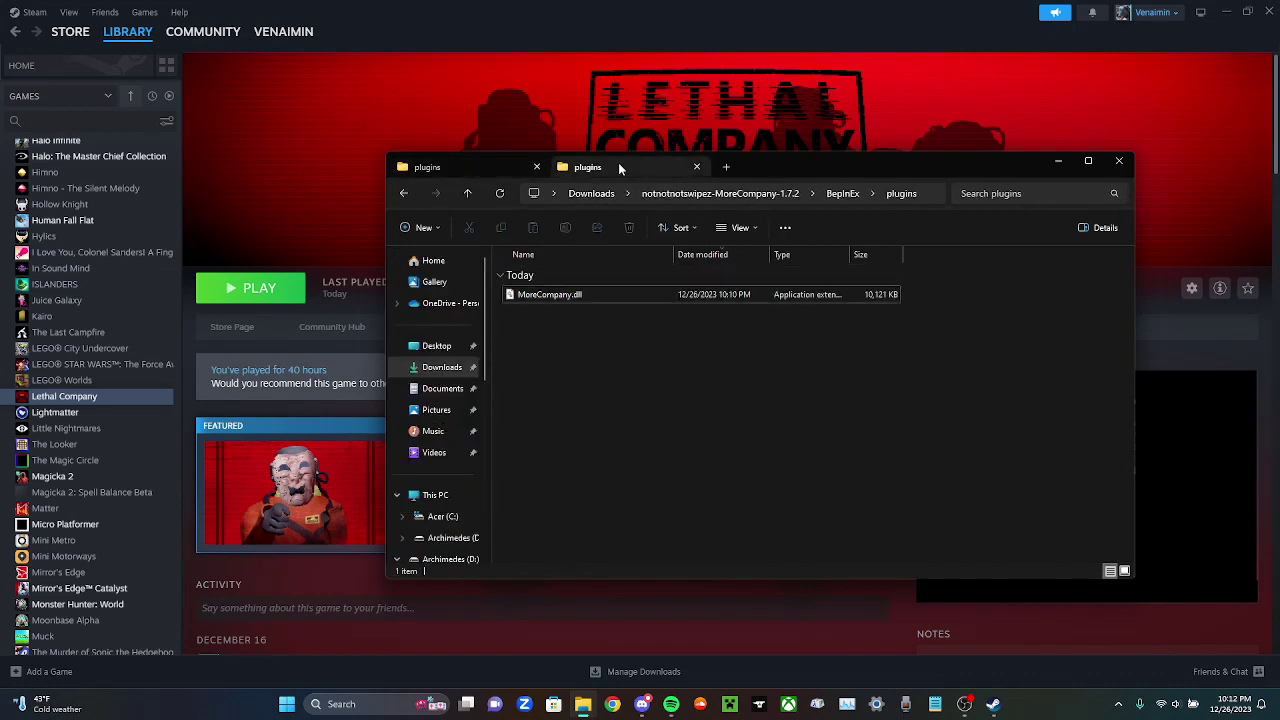
{"action": "mouse_move", "coordinate": [554, 296]}
{"action": "left_mouse_down"}
{"action": "mouse_move", "coordinate": [605, 347]}
{"action": "mouse_move", "coordinate": [552, 299]}
{"action": "left_mouse_up"}
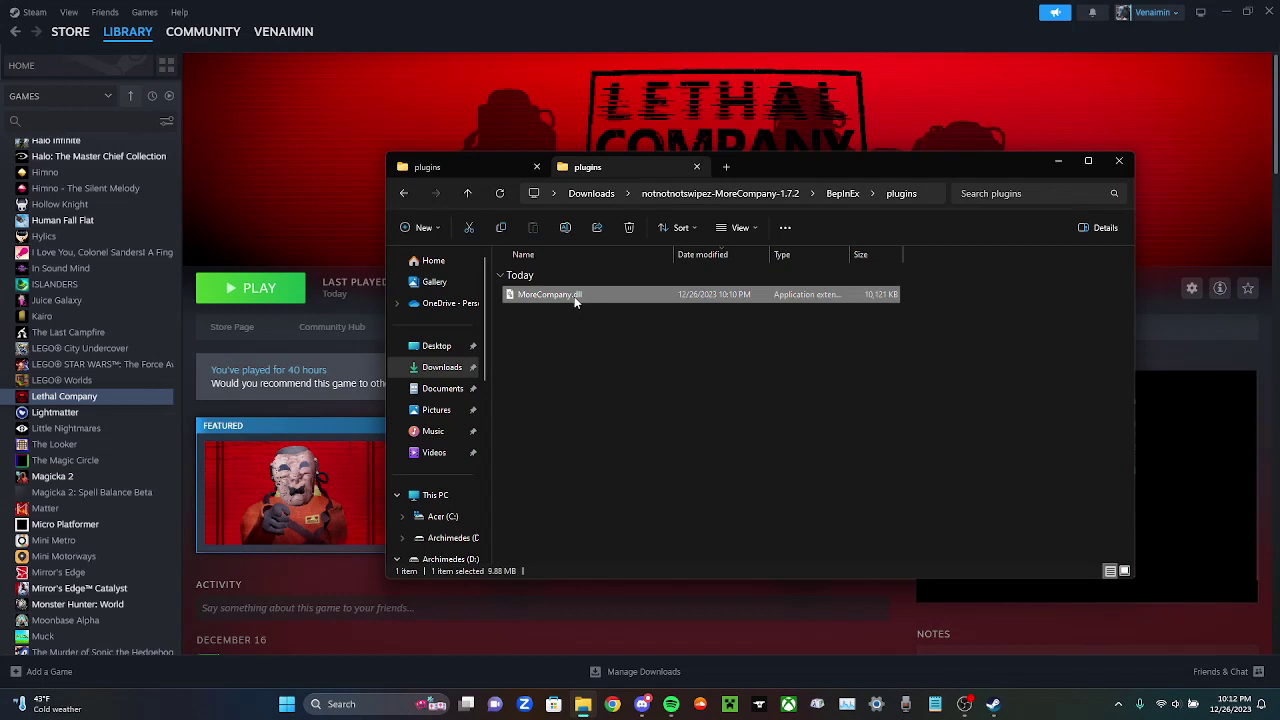
{"action": "mouse_move", "coordinate": [549, 294]}
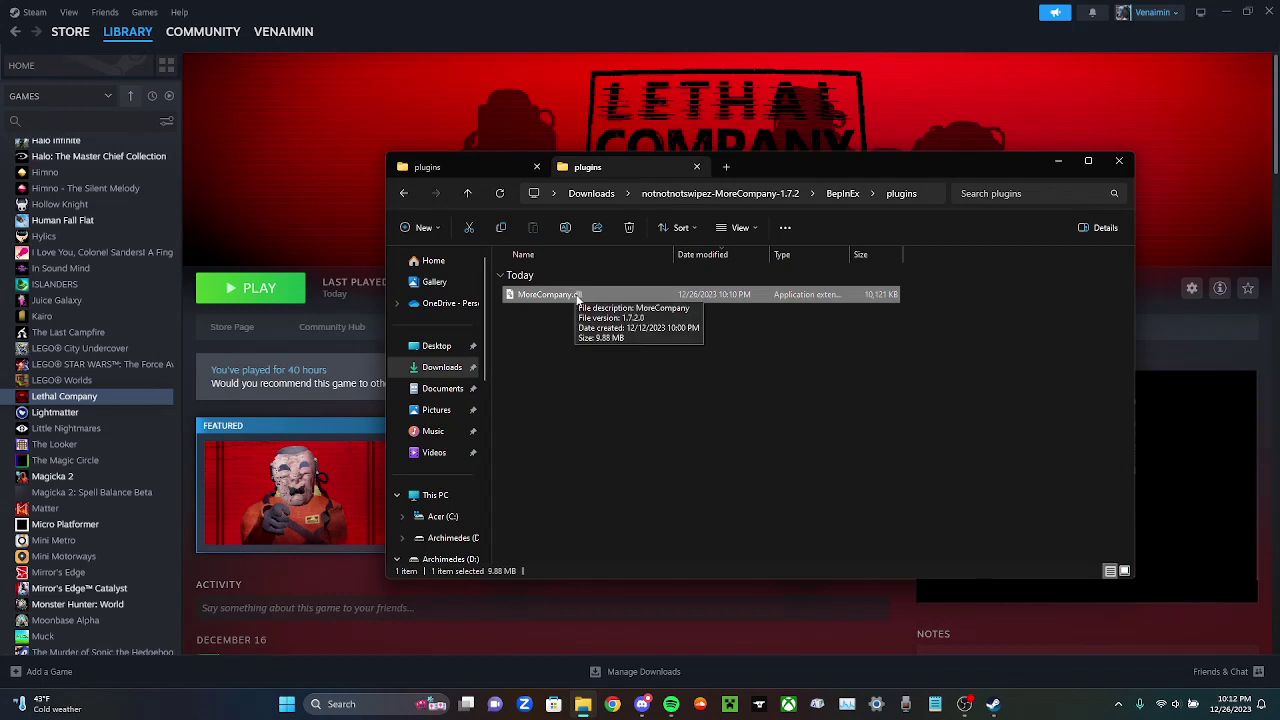
{"action": "mouse_move", "coordinate": [578, 299]}
{"action": "left_mouse_down"}
{"action": "mouse_move", "coordinate": [615, 404]}
{"action": "mouse_move", "coordinate": [623, 337]}
{"action": "left_mouse_up"}
{"action": "left_click", "coordinate": [512, 173]}
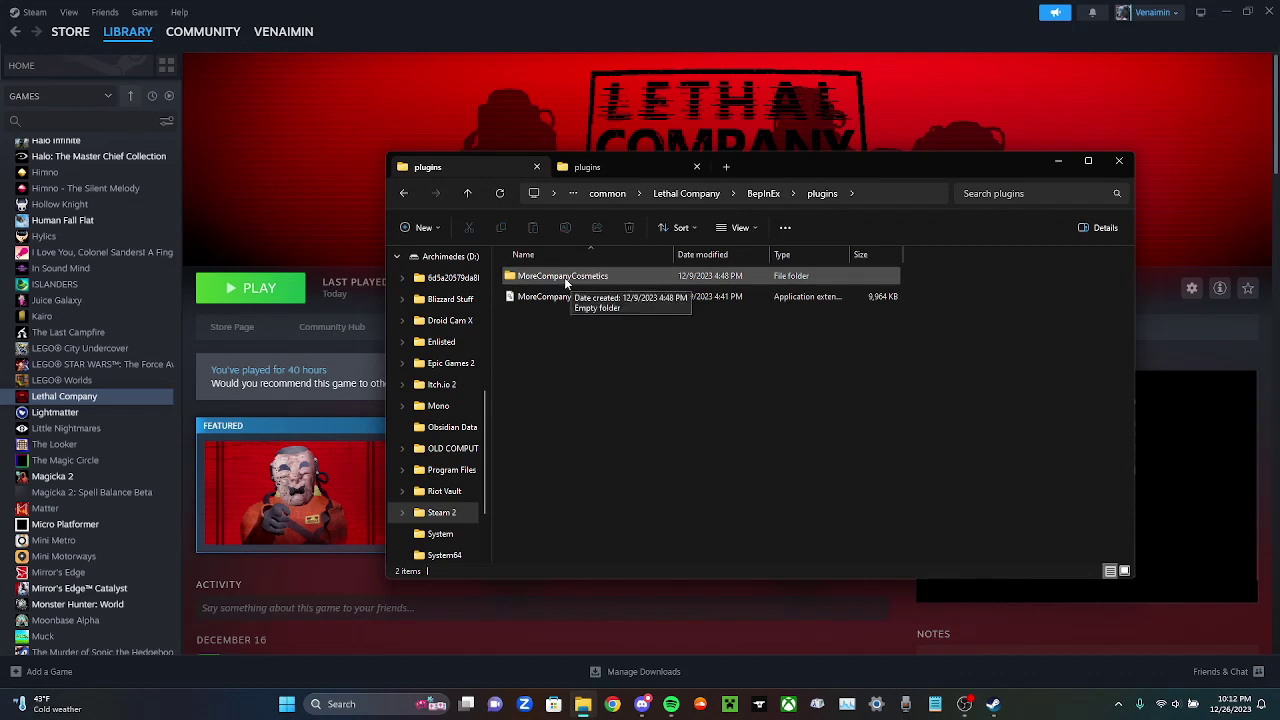
{"action": "key", "text": "alt+Up"}
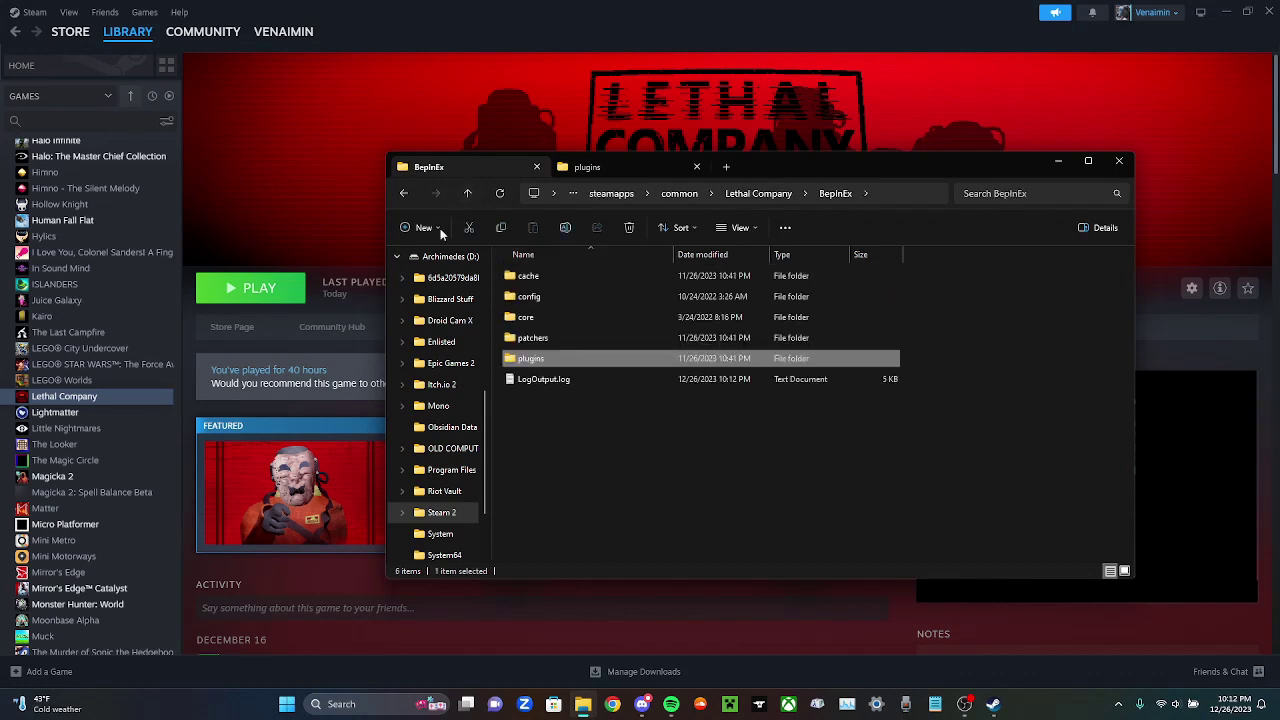
{"action": "key", "text": "alt+Up"}
Close the downloaded plugins tab and the File Explorer window, leaving Steam's Lethal Company page visible
{"action": "left_click", "coordinate": [694, 167]}
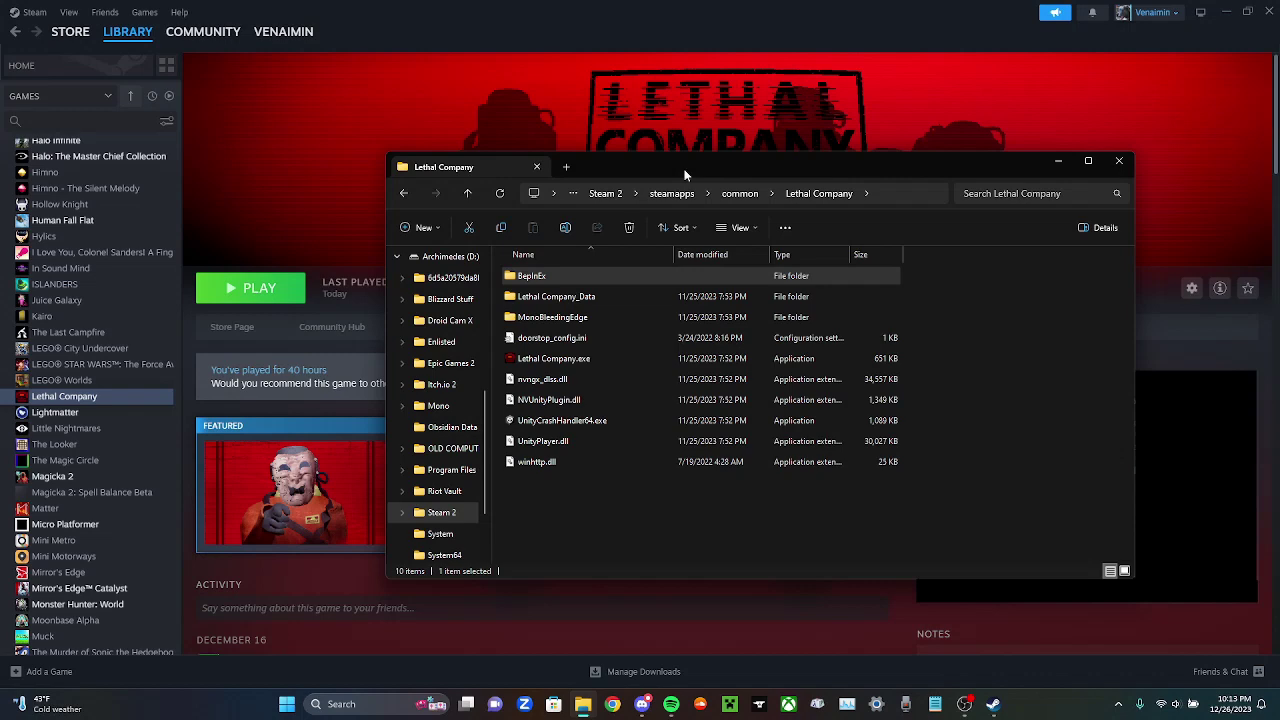
{"action": "left_click", "coordinate": [1117, 162]}
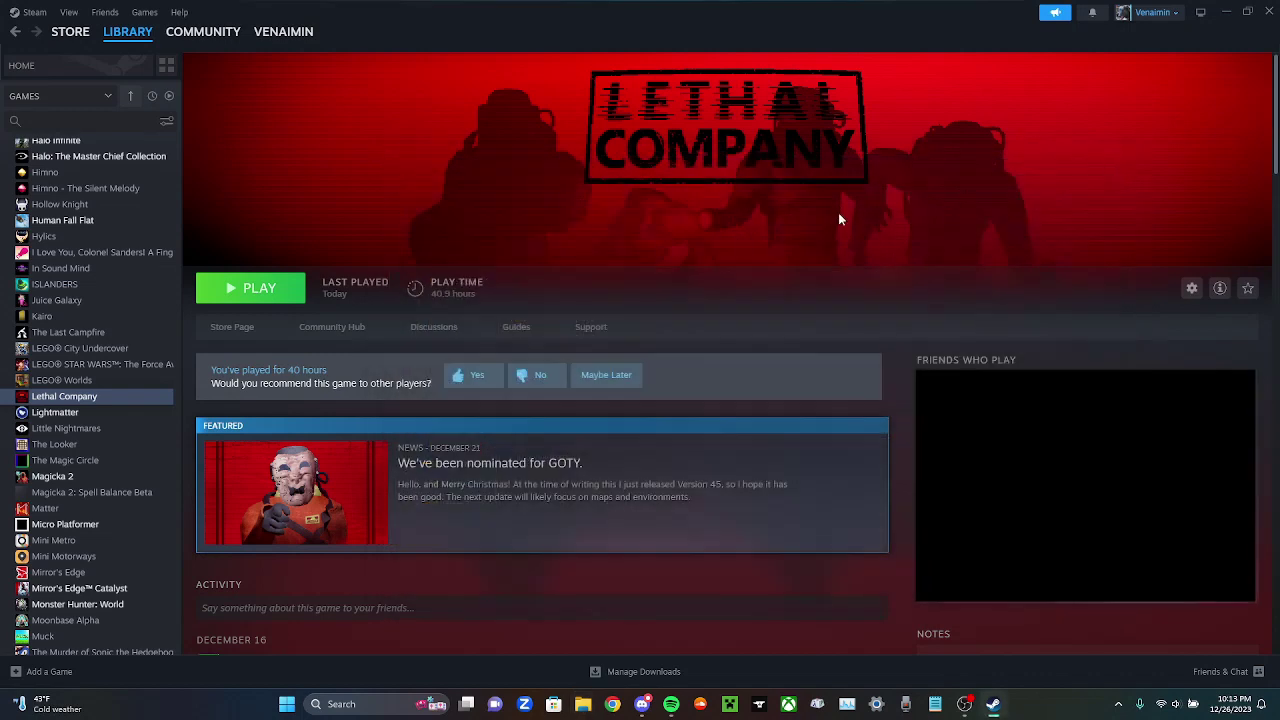